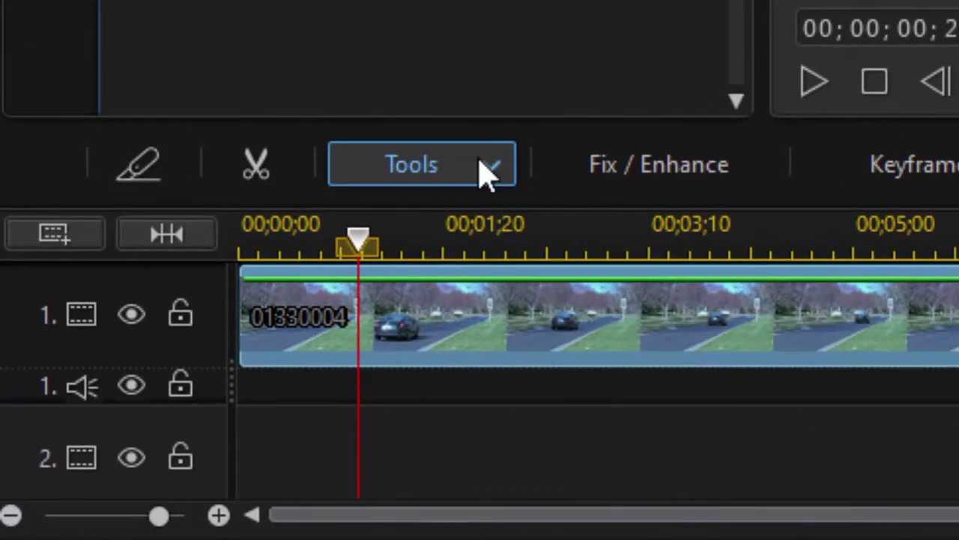
# Open the Motion Tracker for car clip 01330004 from the Tools menu
pyautogui.click(491, 167)
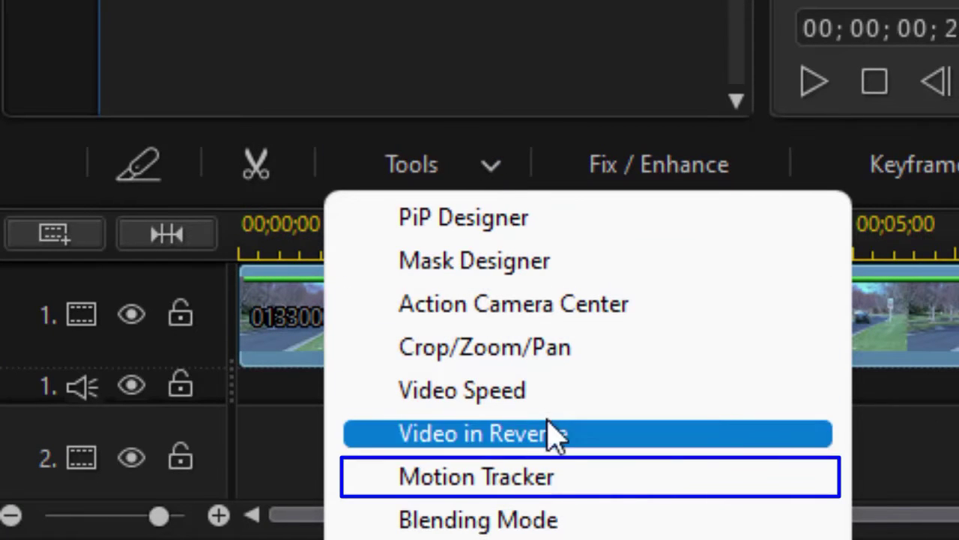
pyautogui.click(633, 487)
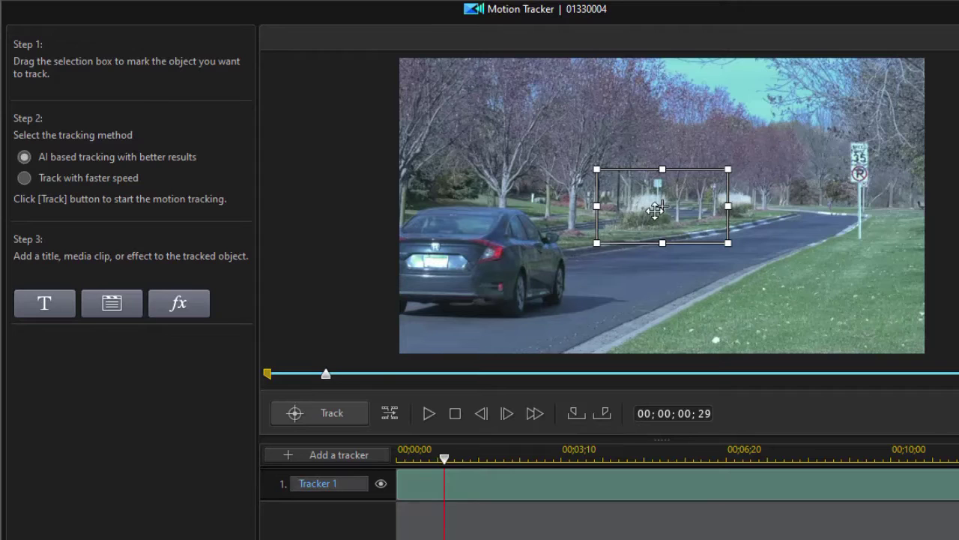
# Move and shrink the Tracker 1 box so it frames only the car's rear licence plate
pyautogui.moveTo(667, 204); pyautogui.dragTo(489, 286)
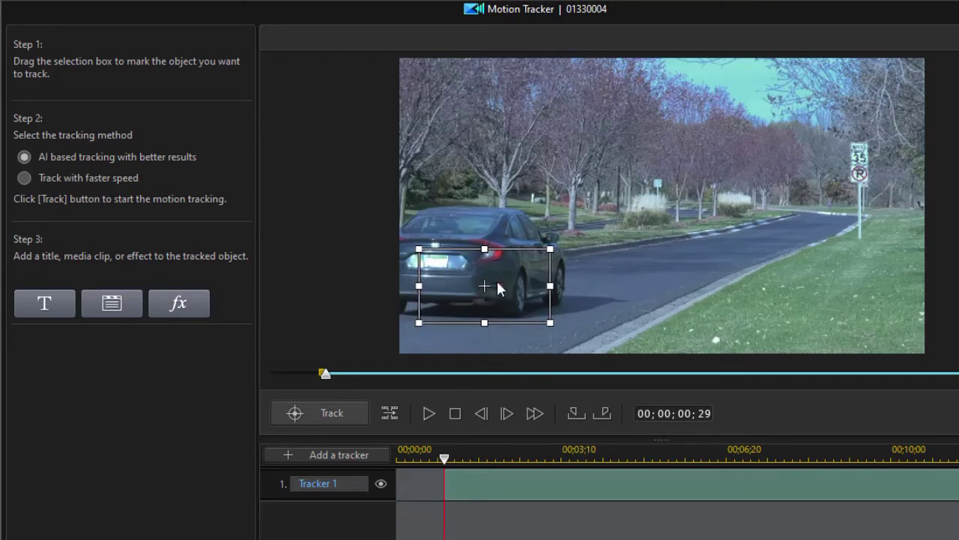
pyautogui.moveTo(549, 322); pyautogui.dragTo(455, 271)
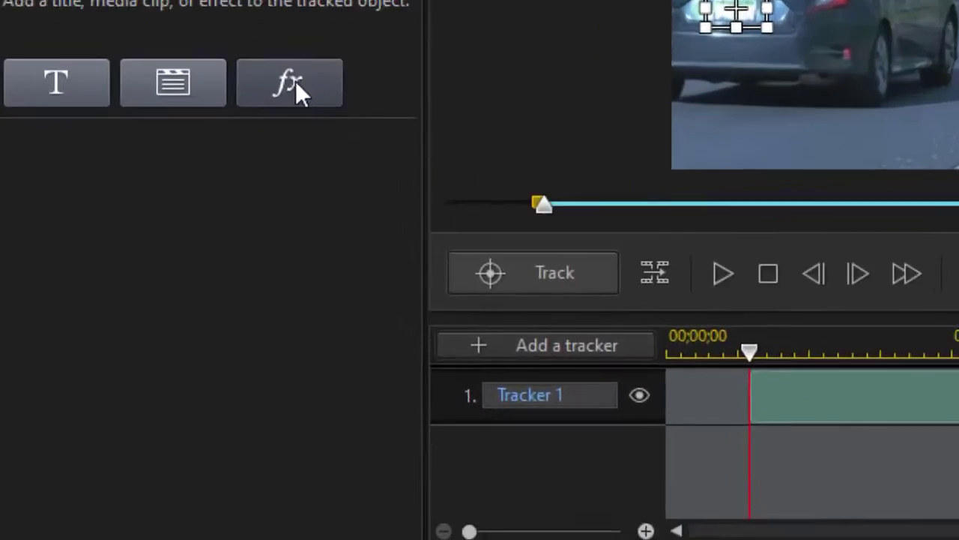
# Attach a Gaussian Blur effect with a Box mask to Tracker 1 and reposition the blur area
pyautogui.click(184, 304)
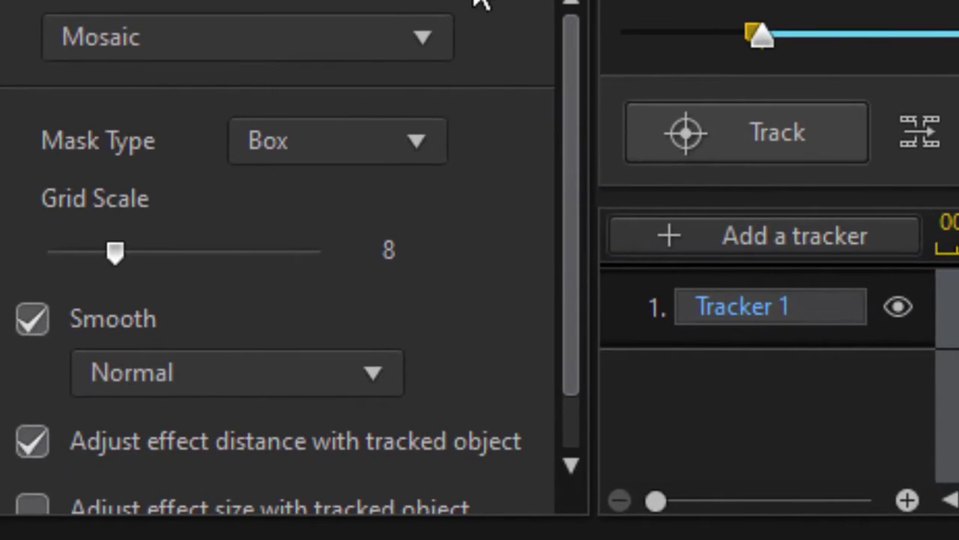
pyautogui.click(431, 39)
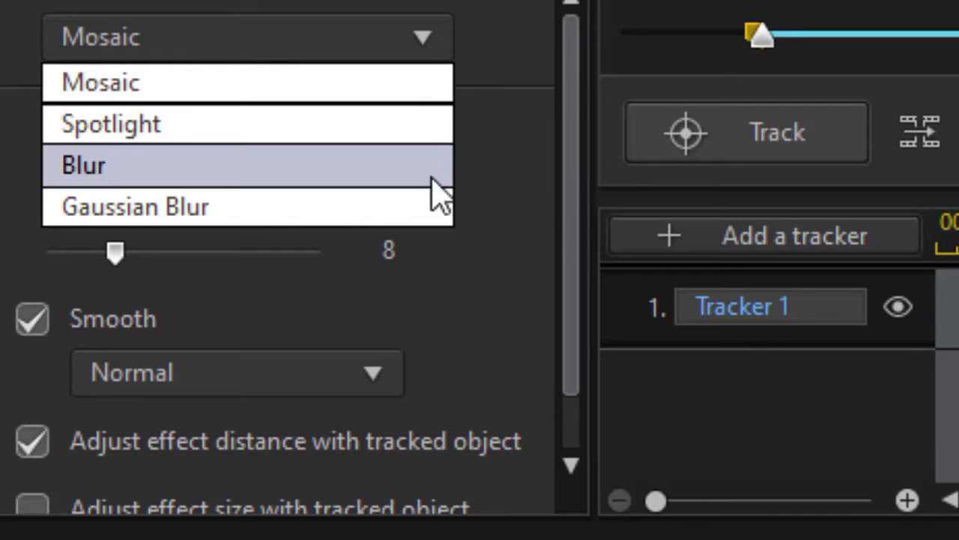
pyautogui.click(407, 210)
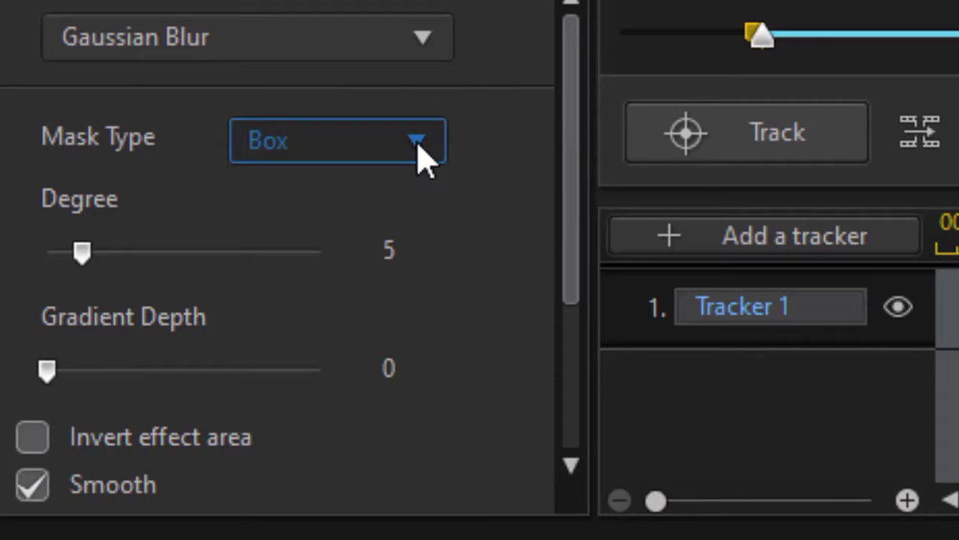
pyautogui.click(418, 155)
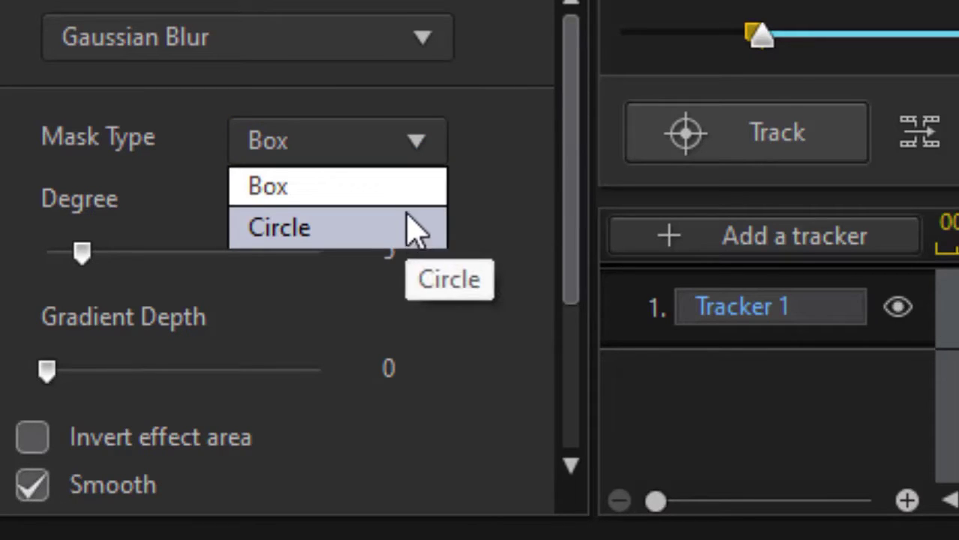
pyautogui.click(497, 150)
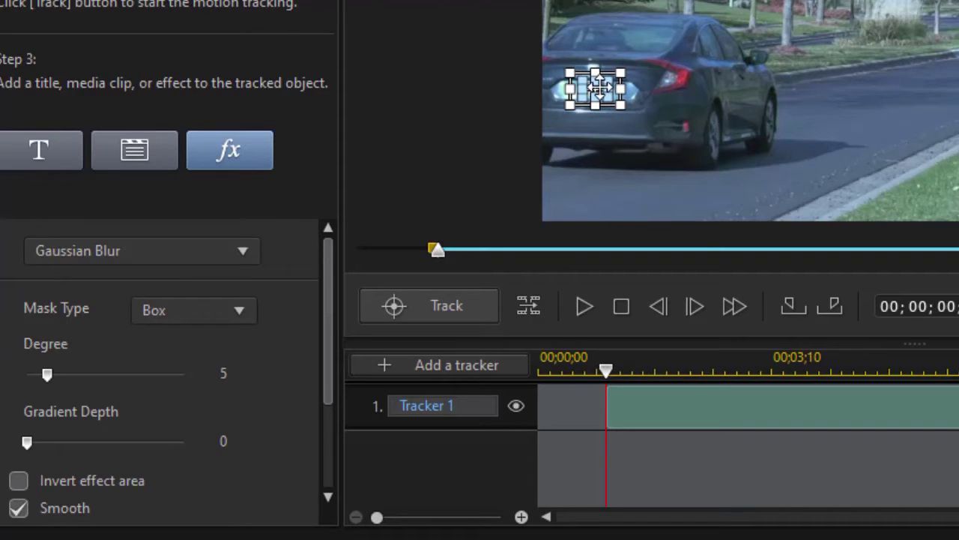
pyautogui.moveTo(598, 88); pyautogui.dragTo(900, 37)
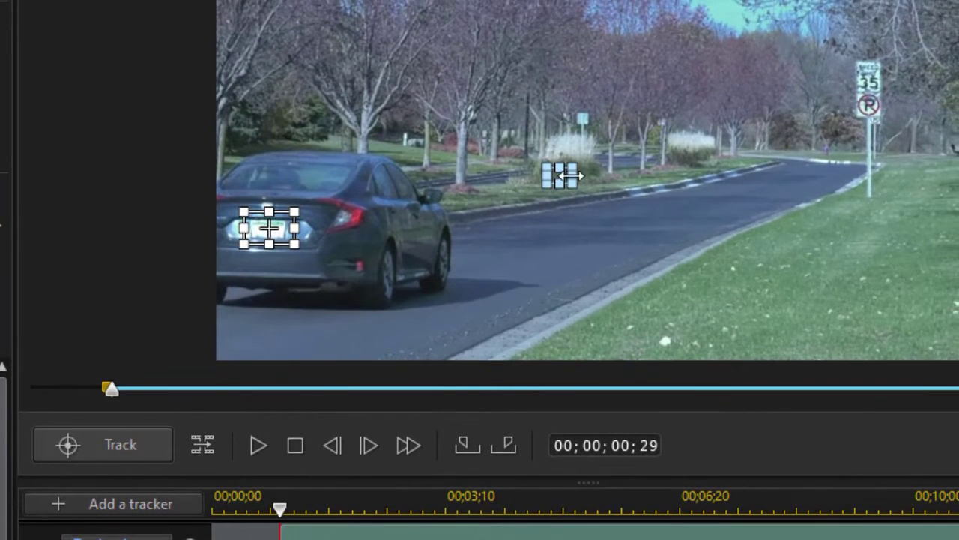
# Raise the blur Degree from 5 to 13 and size the blur box over the licence plate
pyautogui.moveTo(570, 175); pyautogui.dragTo(730, 272)
pyautogui.moveTo(628, 229); pyautogui.dragTo(796, 114)
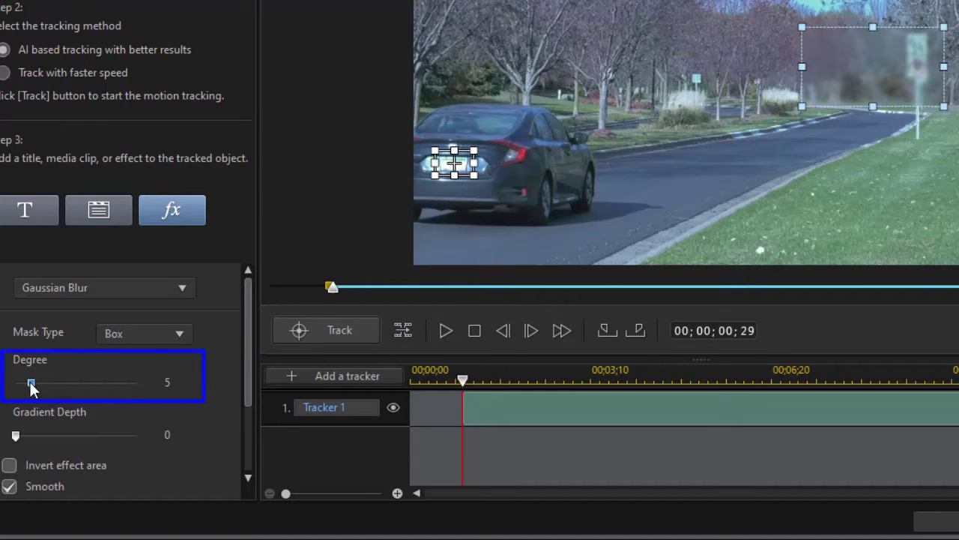
pyautogui.moveTo(34, 381)
pyautogui.mouseDown()
pyautogui.moveTo(62, 381)
pyautogui.moveTo(55, 383)
pyautogui.mouseUp()
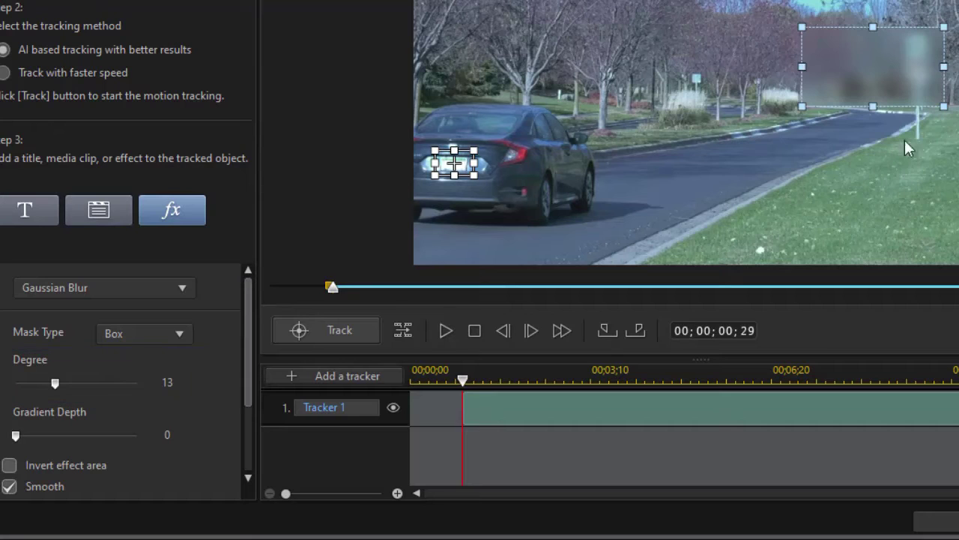
pyautogui.moveTo(944, 107); pyautogui.dragTo(455, 162)
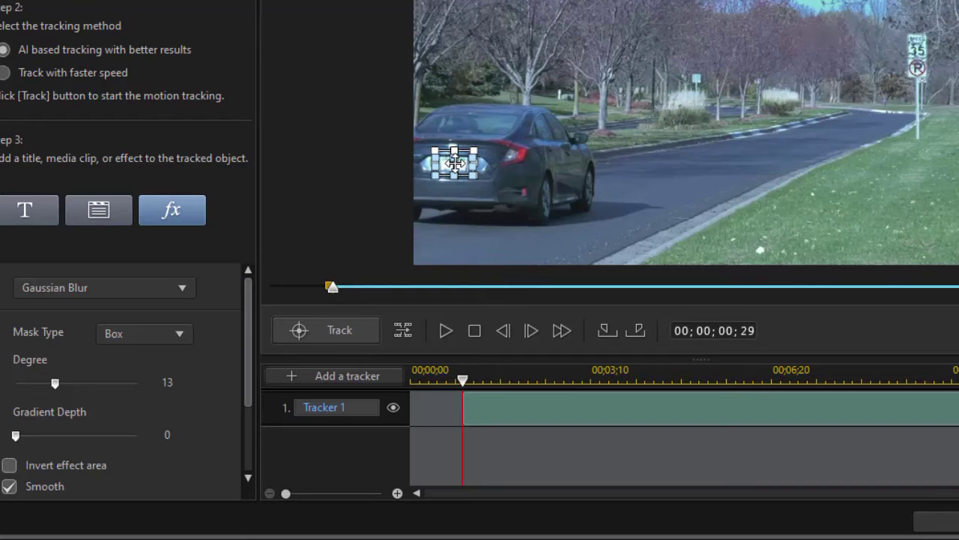
pyautogui.click(352, 329)
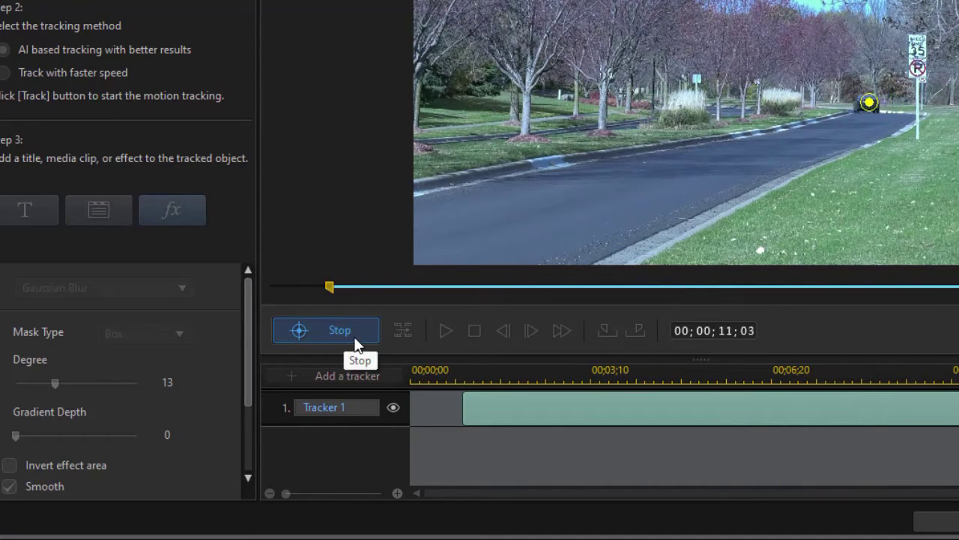
# Stop tracking at 00;00;11;09 with the car far down the road, then return near the start
pyautogui.click(354, 335)
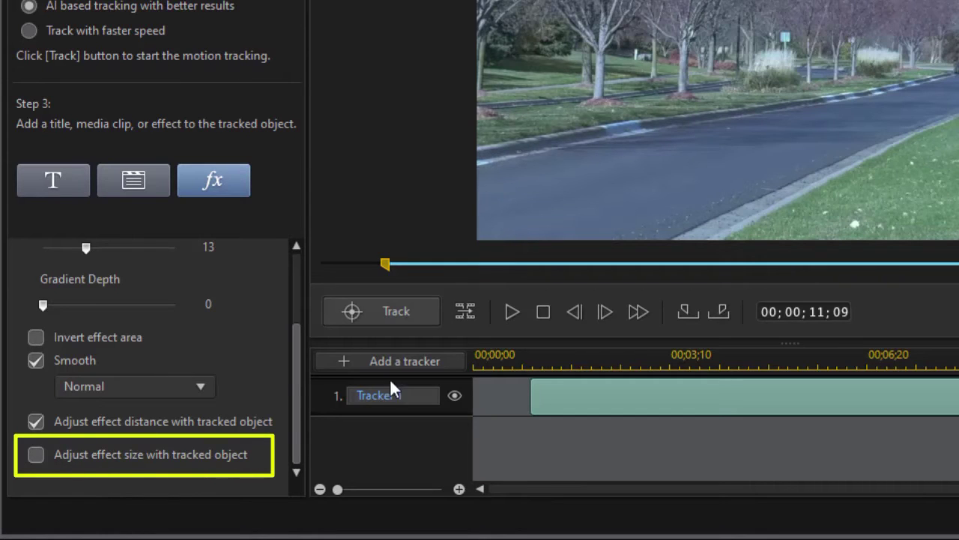
pyautogui.click(538, 351)
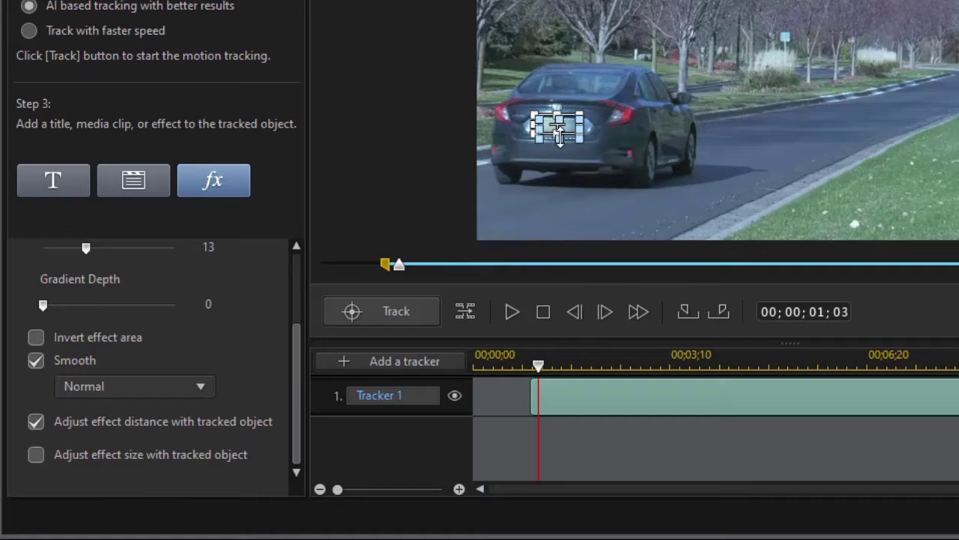
# Nudge the tracker box back onto the plate at 00;00;01;04 and choose a title attachment
pyautogui.moveTo(557, 124); pyautogui.dragTo(553, 120)
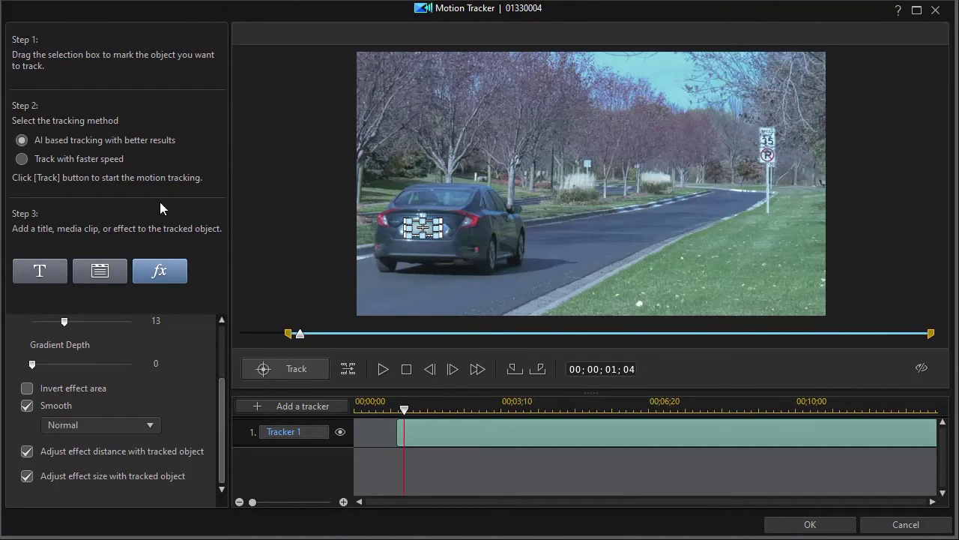
pyautogui.click(40, 273)
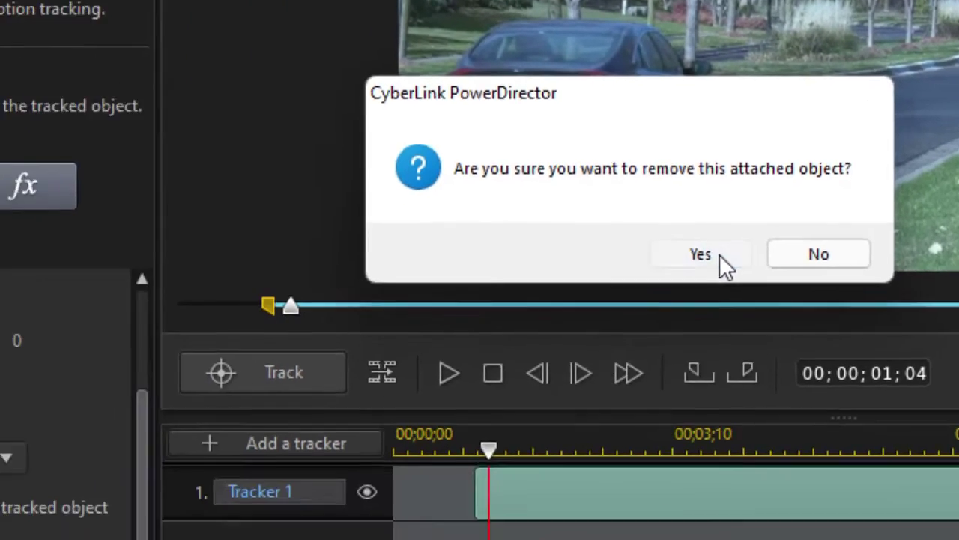
# Confirm removing the blur from Tracker 1 so an empty title replaces it
pyautogui.click(701, 254)
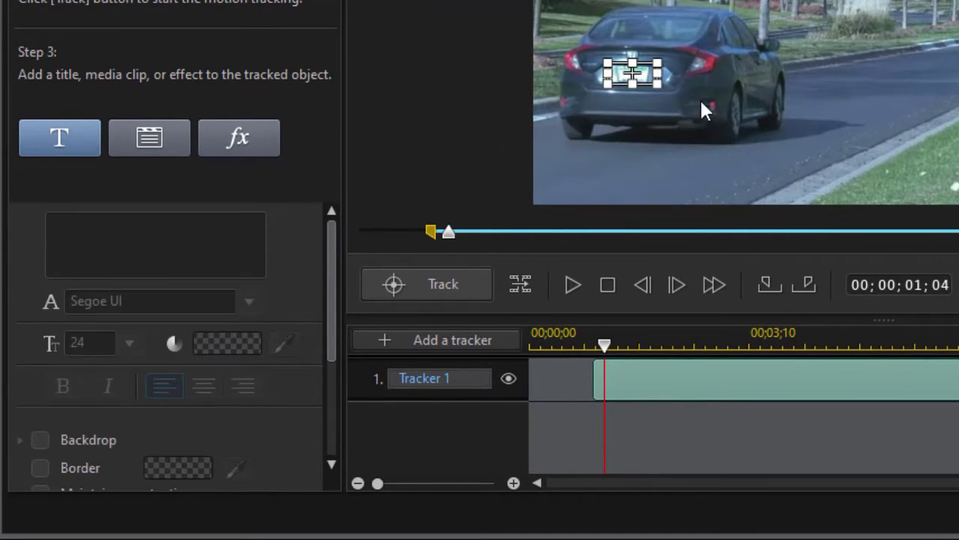
pyautogui.click(108, 233)
# Enter the title 'For sale' and place it just above the car
pyautogui.write('For ')
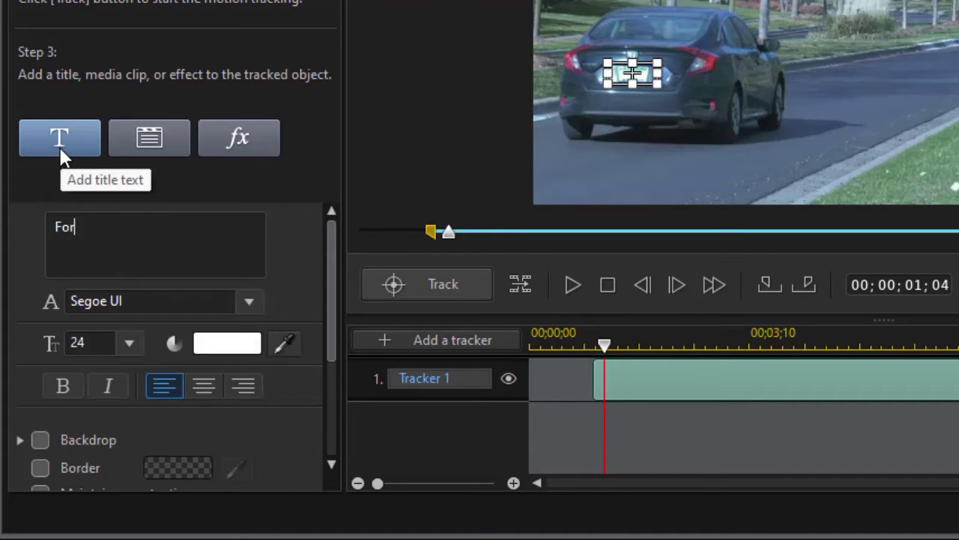
pyautogui.write('sale')
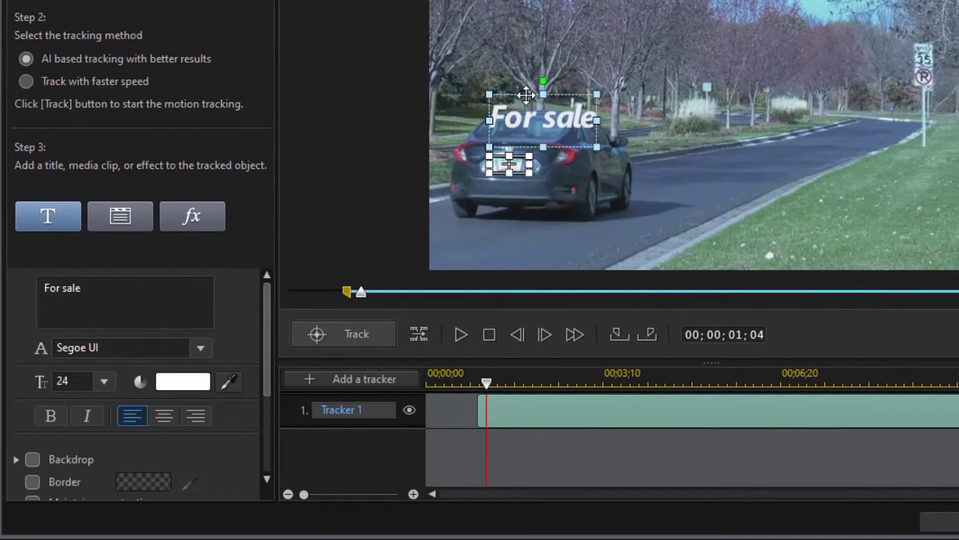
pyautogui.moveTo(559, 73); pyautogui.dragTo(555, 18)
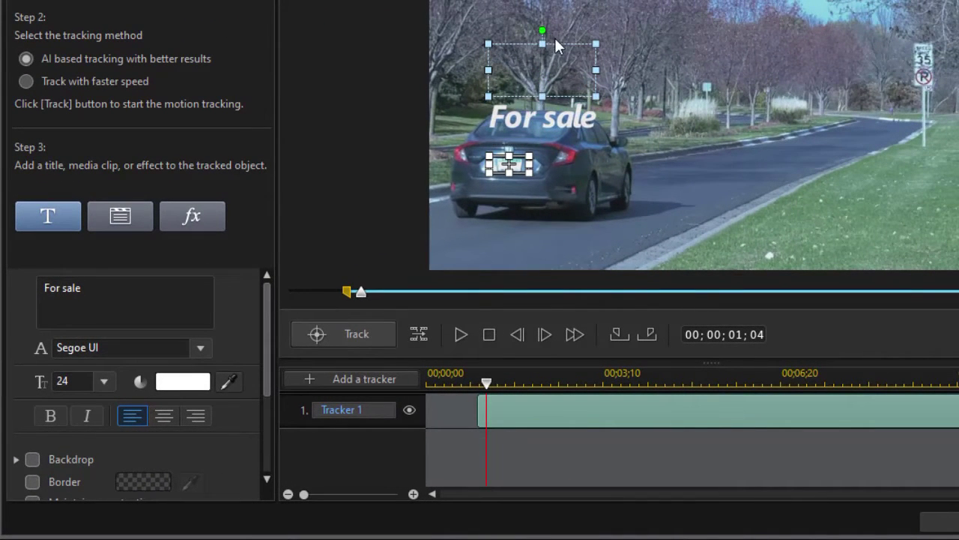
pyautogui.moveTo(558, 46); pyautogui.dragTo(527, 49)
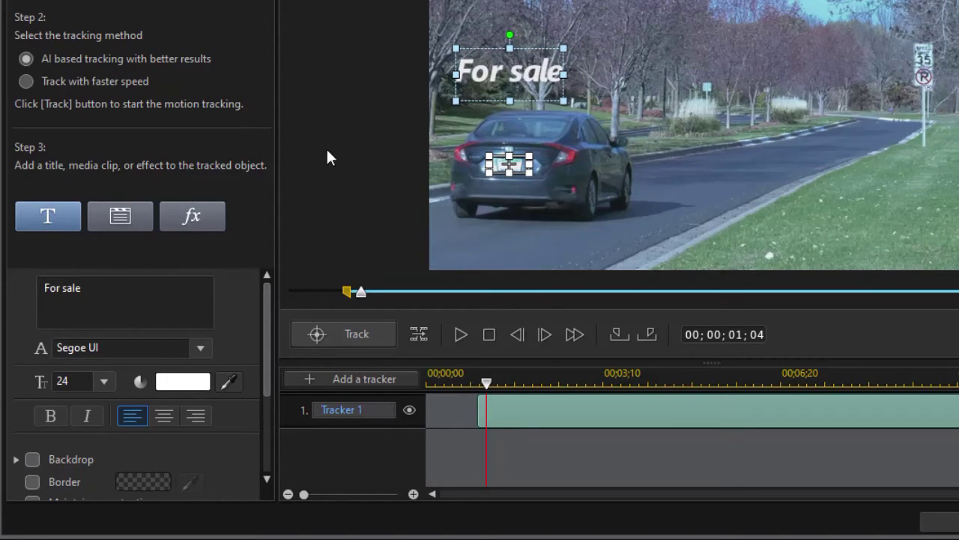
# Set the title font to Segoe UI Black and switch on its Backdrop
pyautogui.click(199, 347)
pyautogui.press('Down')
pyautogui.press('Return')
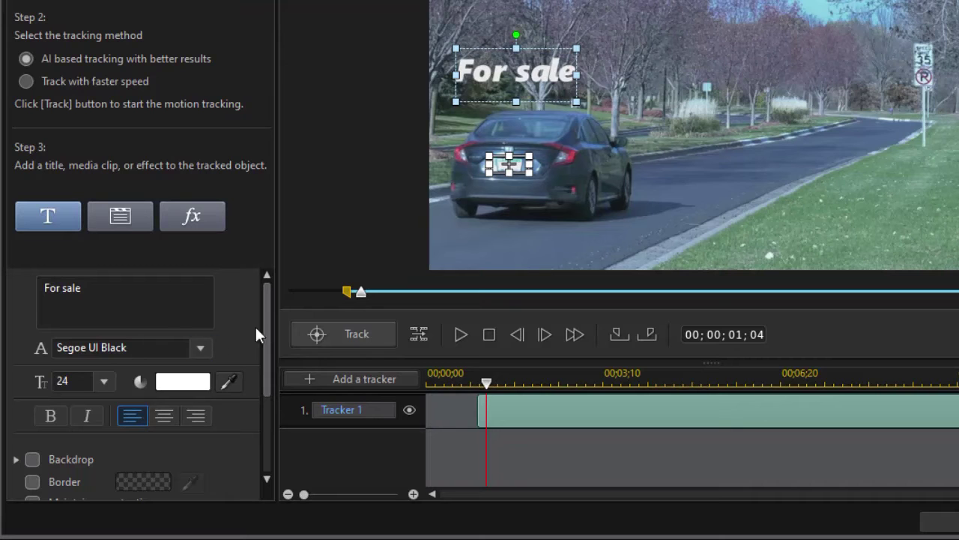
pyautogui.moveTo(265, 327); pyautogui.dragTo(257, 379)
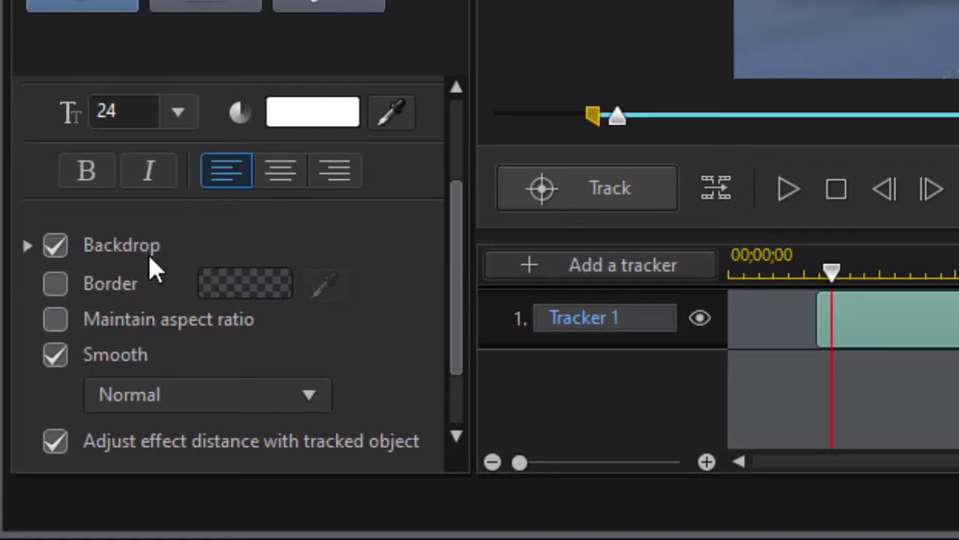
pyautogui.click(27, 245)
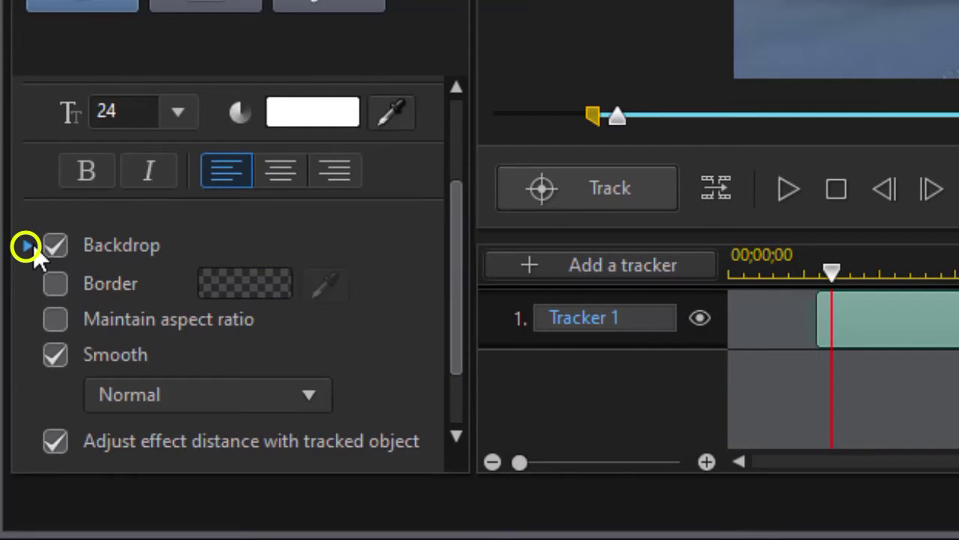
# Keep the Curve-edged Rectangle backdrop and set its fill type to 2 Color Gradient
pyautogui.click(28, 247)
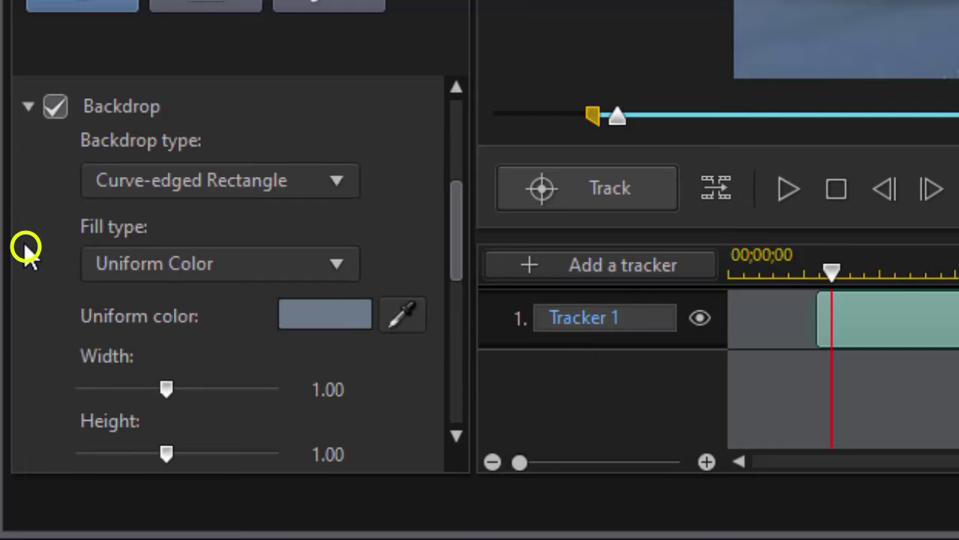
pyautogui.click(353, 180)
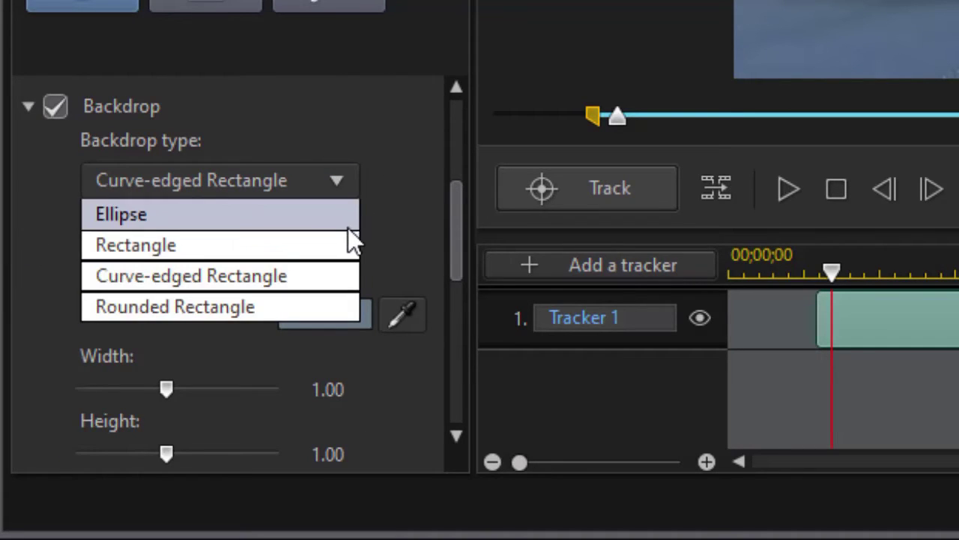
pyautogui.click(413, 173)
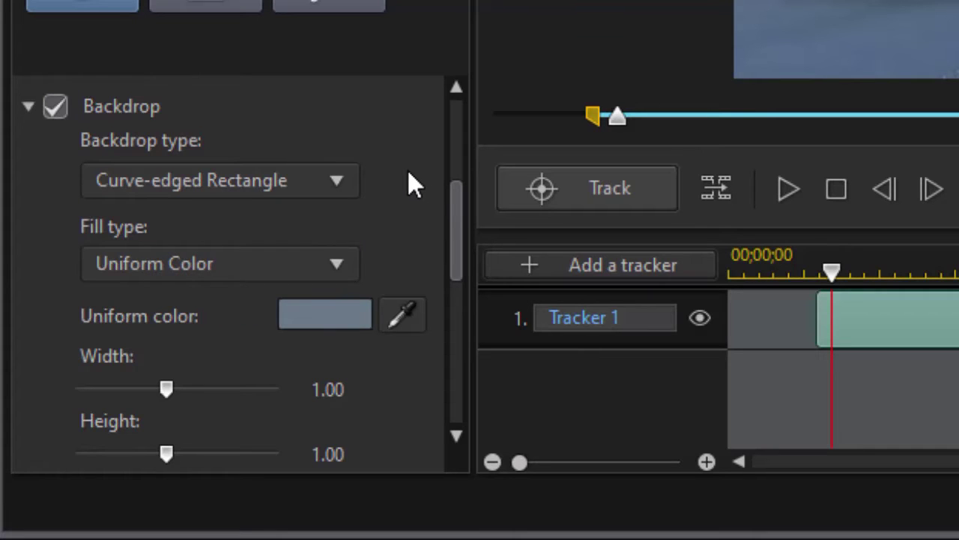
pyautogui.click(343, 262)
pyautogui.click(303, 327)
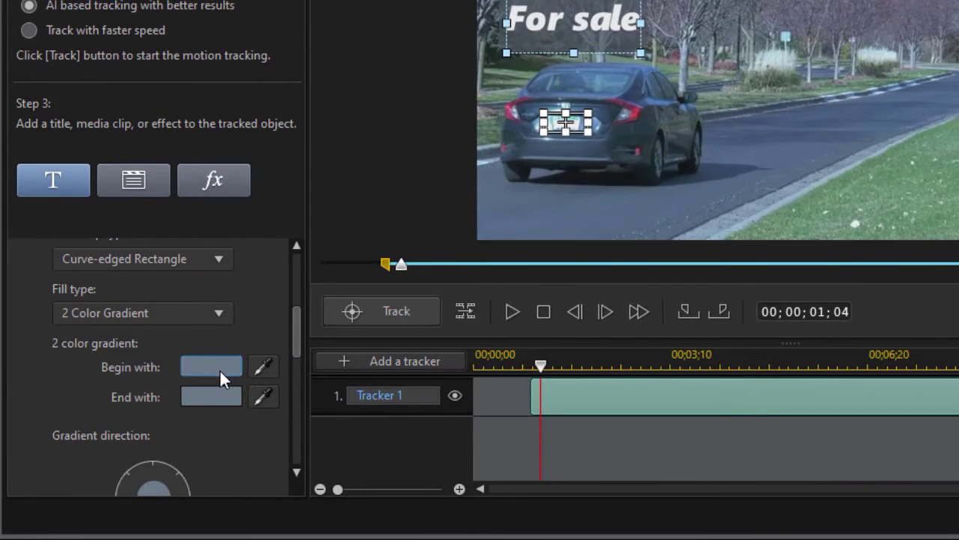
# Make the gradient run from dark red 800000 to bright red FF0000
pyautogui.click(220, 367)
pyautogui.click(434, 124)
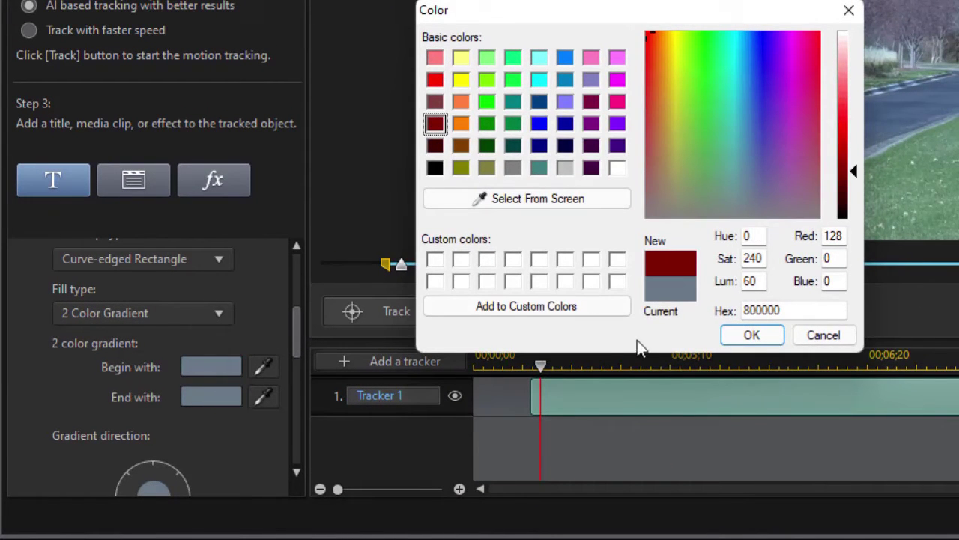
pyautogui.click(757, 336)
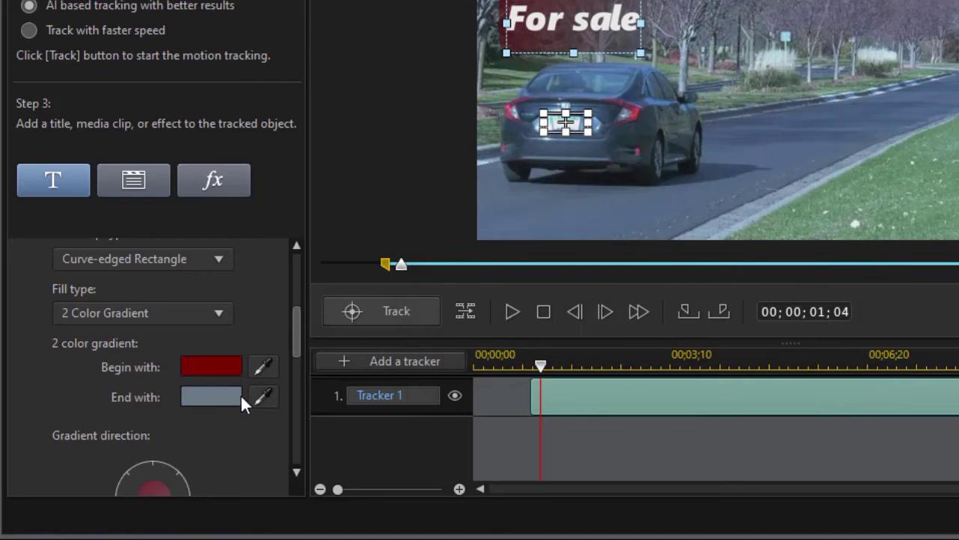
pyautogui.click(218, 396)
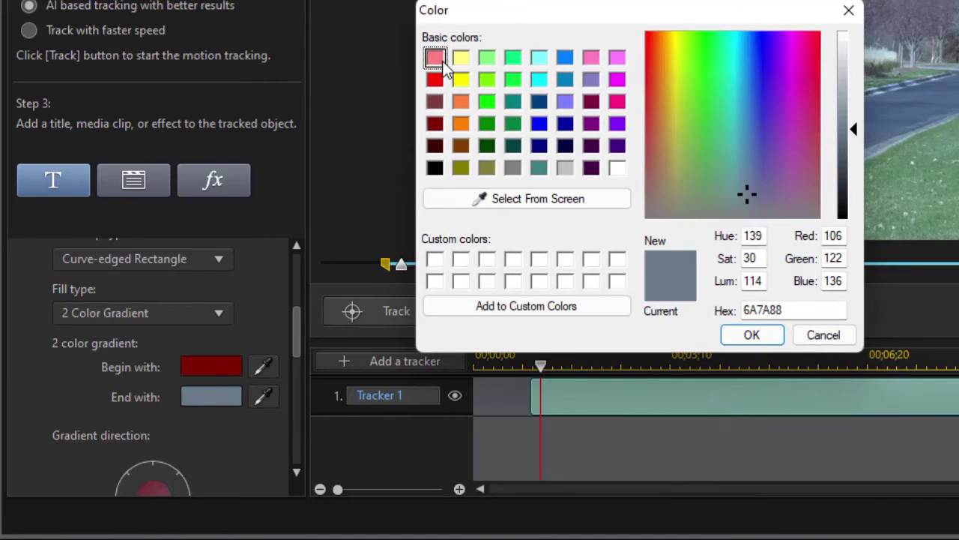
pyautogui.click(435, 80)
pyautogui.click(750, 335)
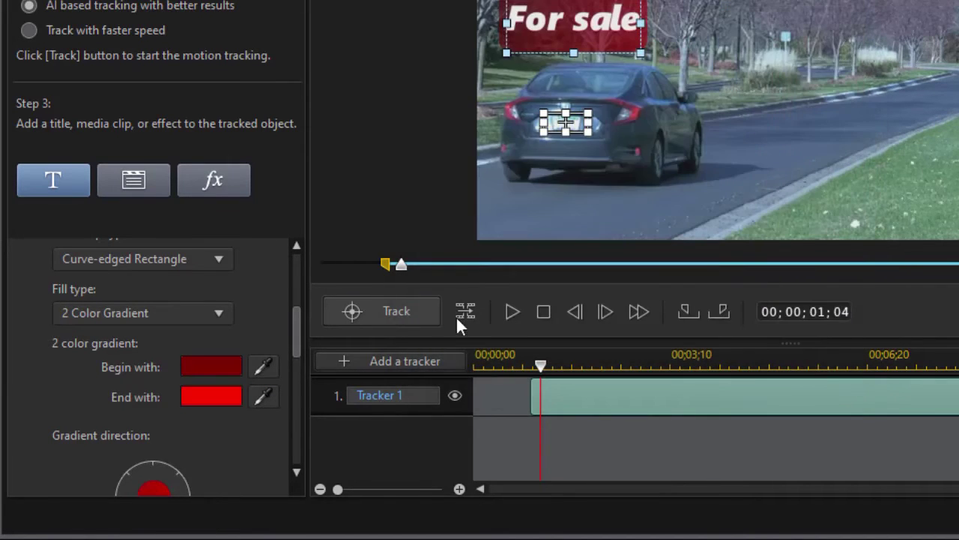
pyautogui.moveTo(295, 325); pyautogui.dragTo(295, 353)
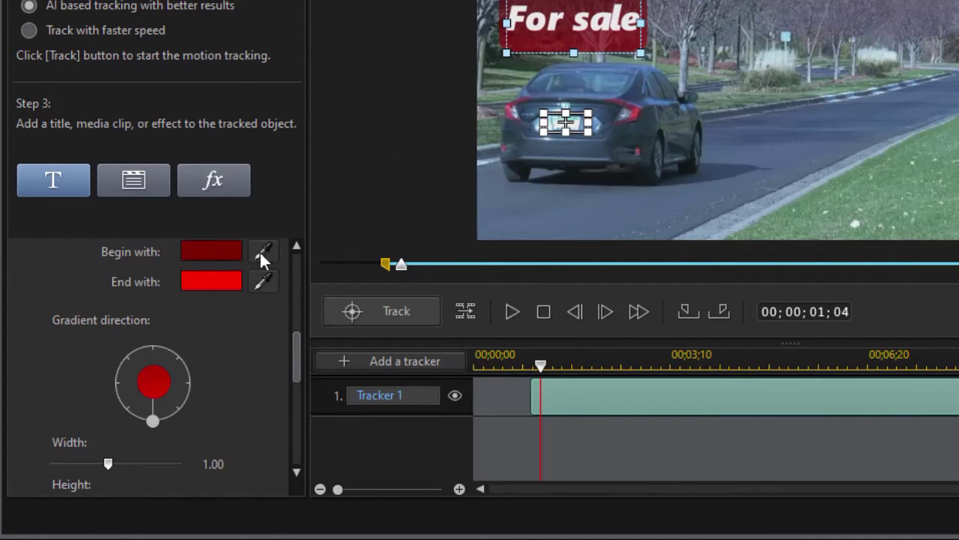
pyautogui.moveTo(297, 354); pyautogui.dragTo(263, 464)
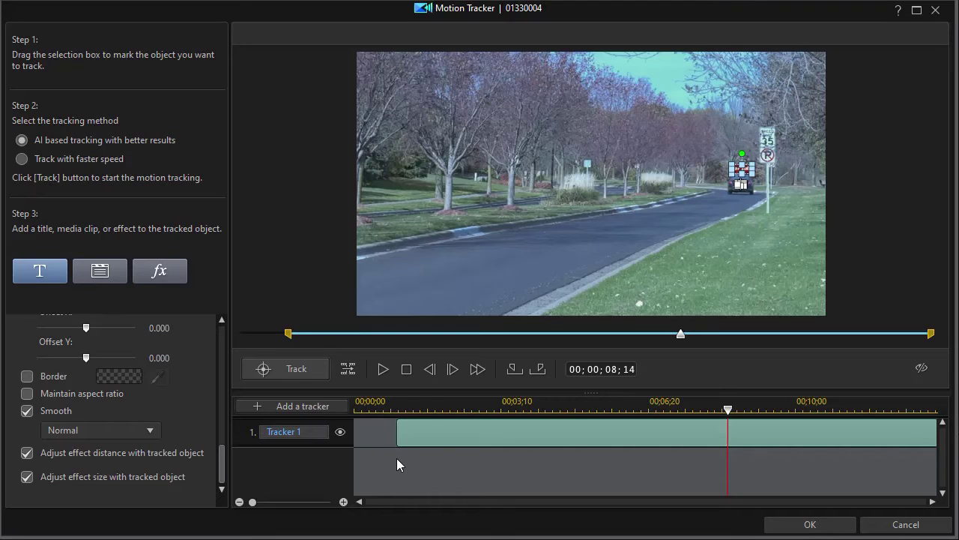
pyautogui.click(406, 402)
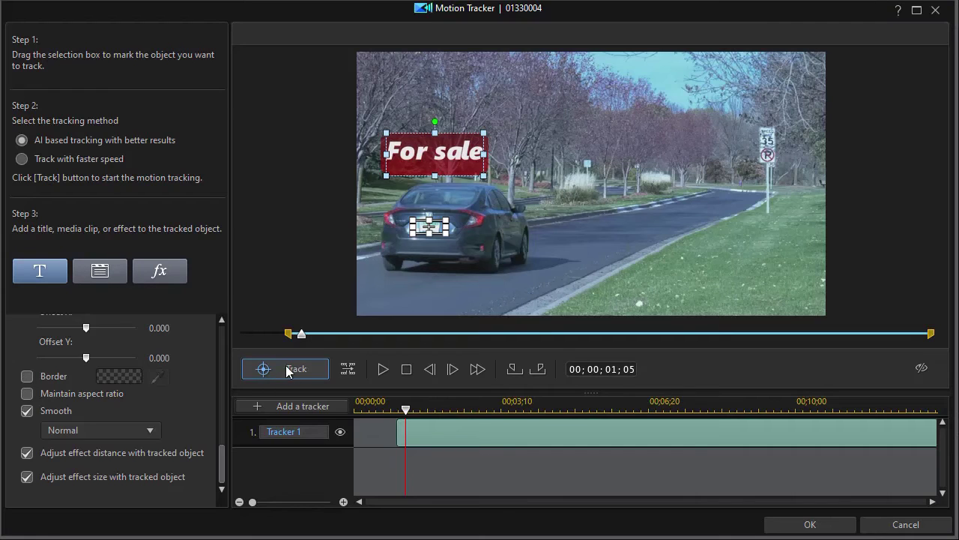
# Add Tracker 2 and fit its box over the car's licence plate
pyautogui.click(293, 404)
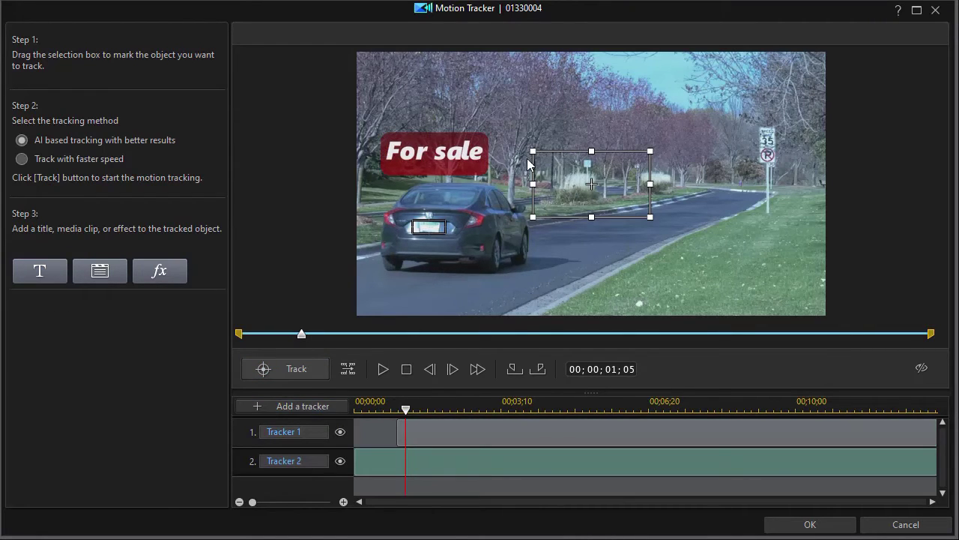
pyautogui.moveTo(533, 151)
pyautogui.mouseDown()
pyautogui.moveTo(597, 197)
pyautogui.moveTo(617, 199)
pyautogui.mouseUp()
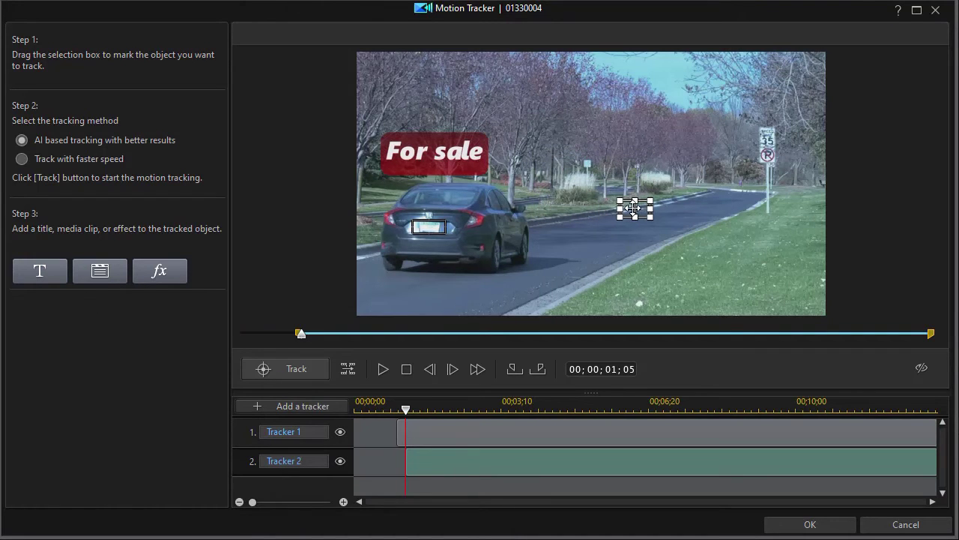
pyautogui.moveTo(454, 218); pyautogui.dragTo(427, 222)
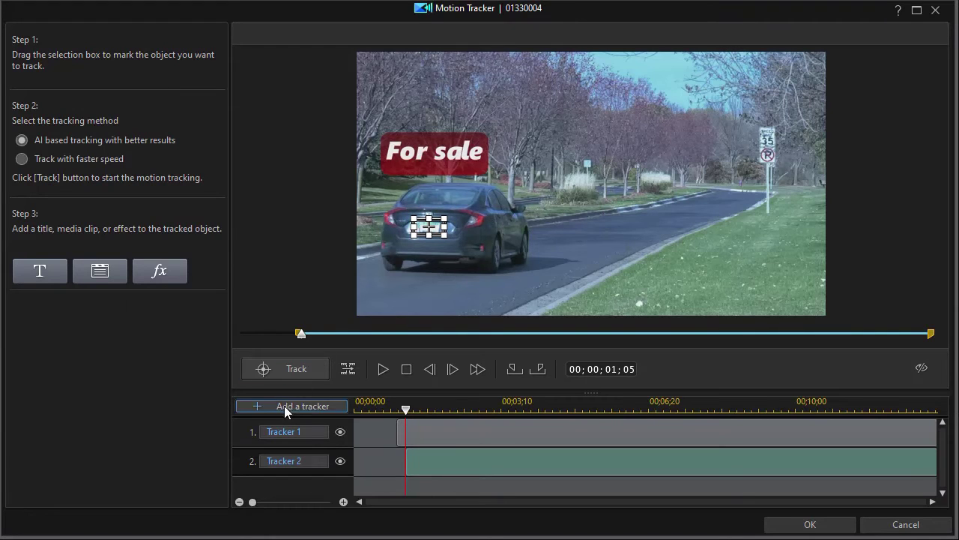
pyautogui.click(103, 276)
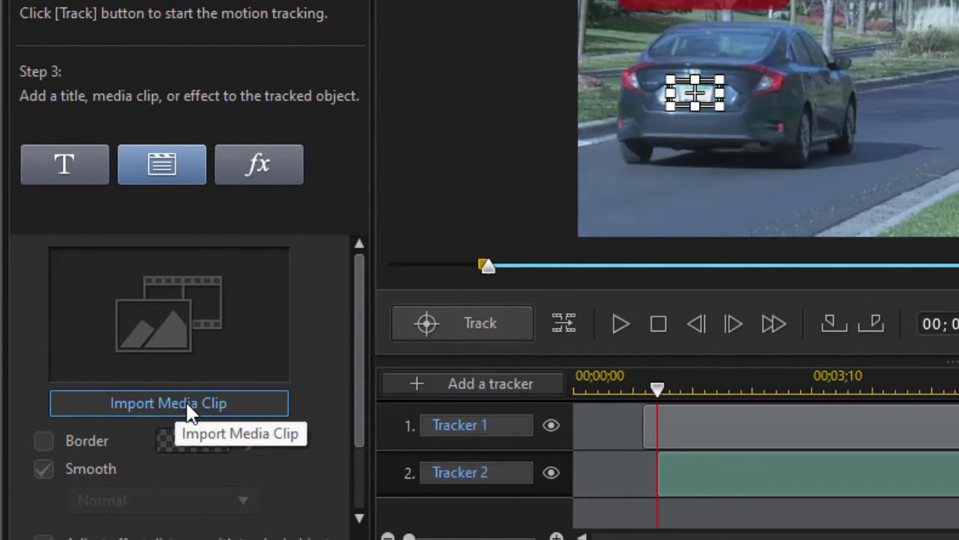
# Attach Summer Sale.png from the Media Room to Tracker 2 as its media clip
pyautogui.click(191, 413)
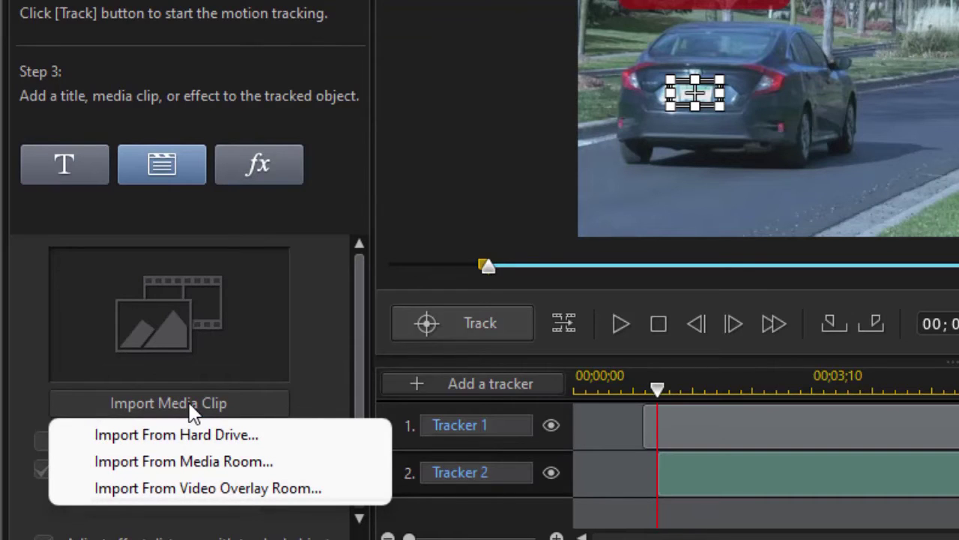
pyautogui.click(279, 463)
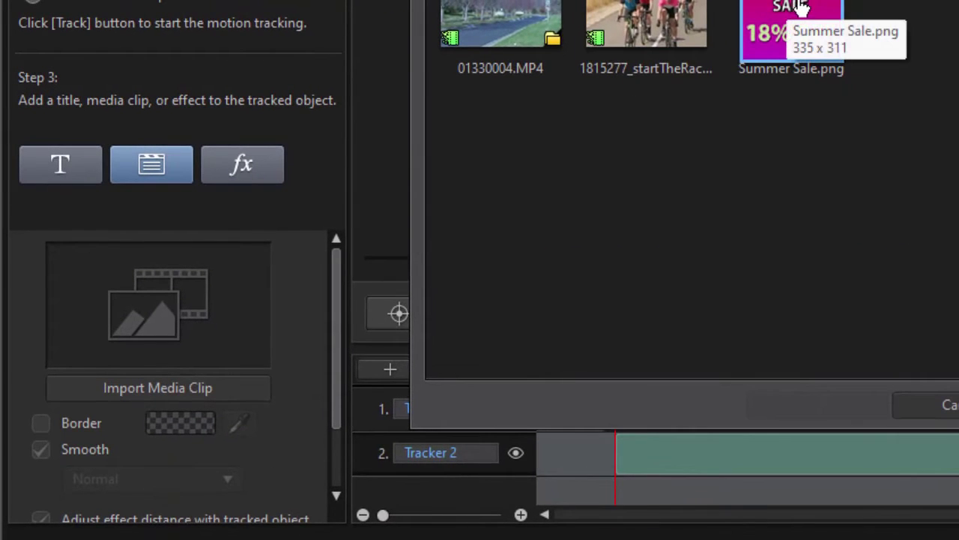
pyautogui.click(805, 8)
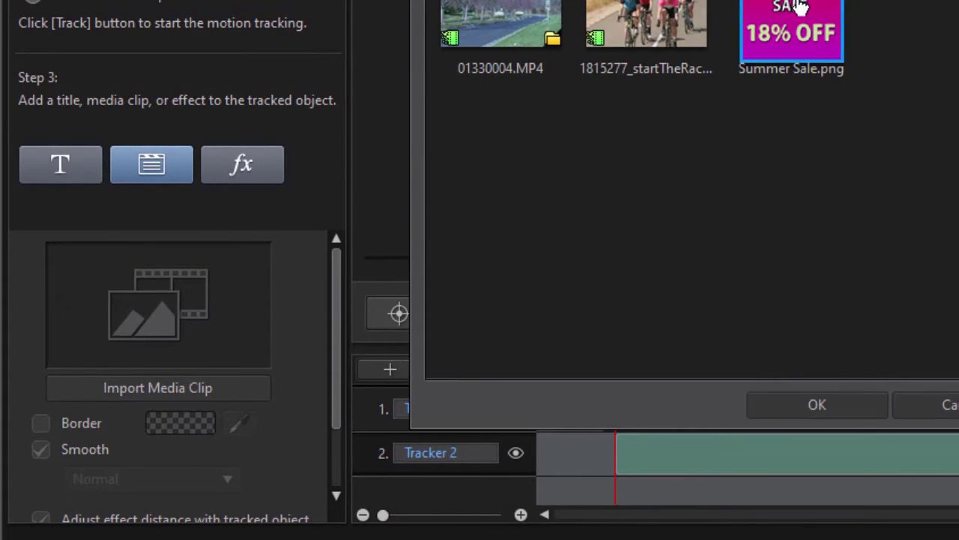
pyautogui.click(844, 407)
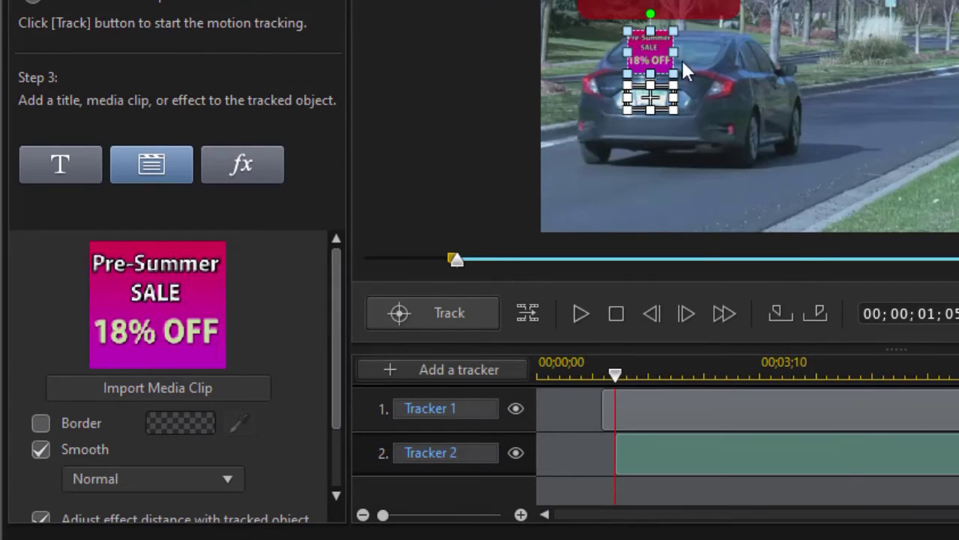
# Move and resize the Summer Sale image so it sits on the car's trunk
pyautogui.moveTo(648, 47); pyautogui.dragTo(619, 105)
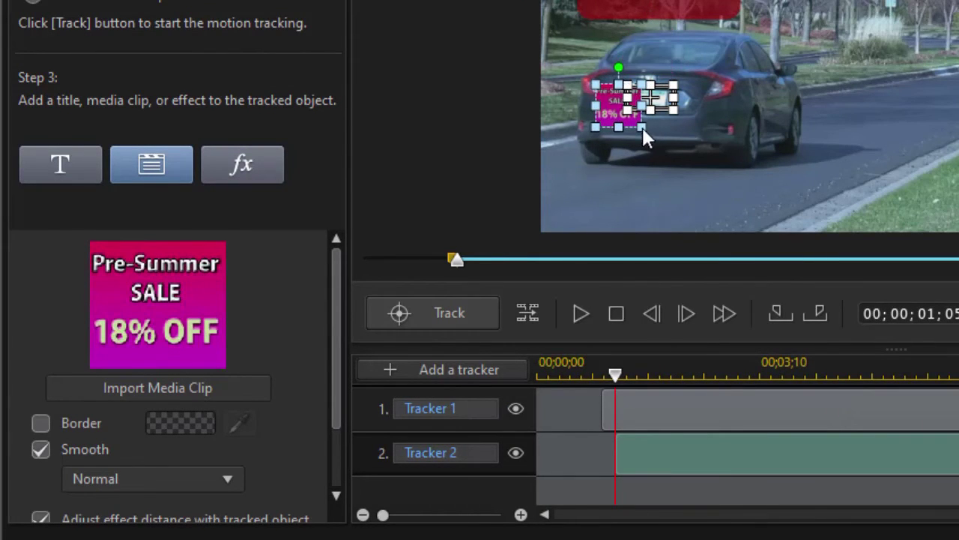
pyautogui.moveTo(644, 130); pyautogui.dragTo(686, 111)
pyautogui.moveTo(633, 91); pyautogui.dragTo(640, 97)
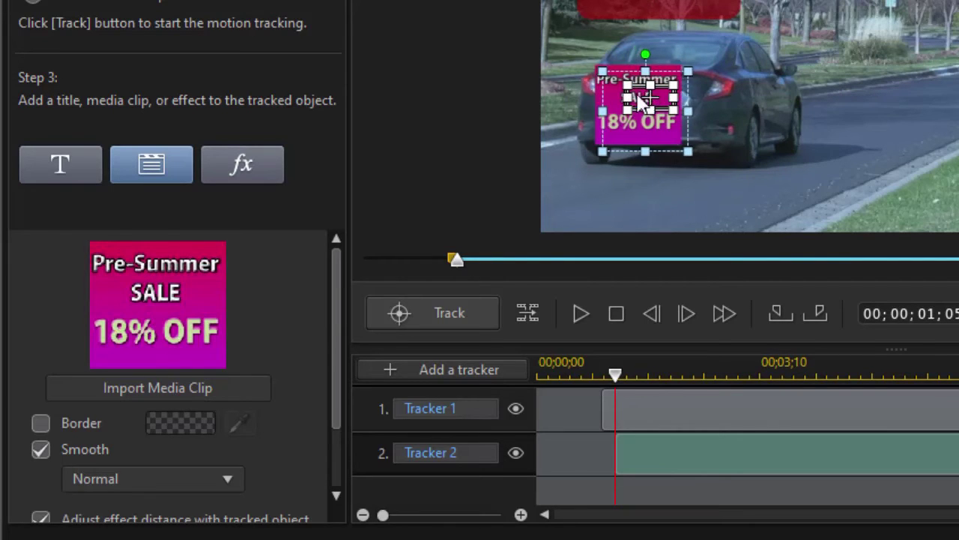
pyautogui.moveTo(603, 71); pyautogui.dragTo(615, 82)
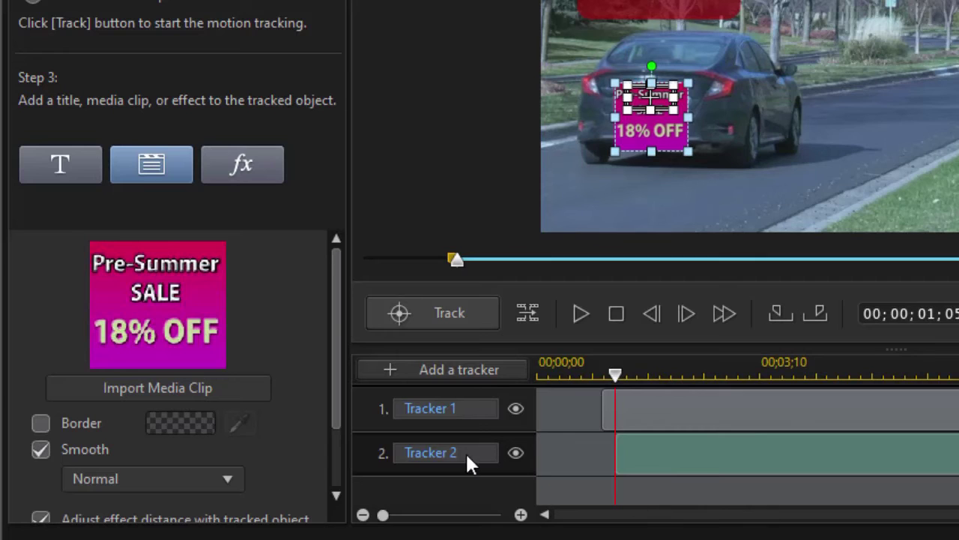
# Run motion tracking on Tracker 2 and play back the tracked result
pyautogui.click(466, 314)
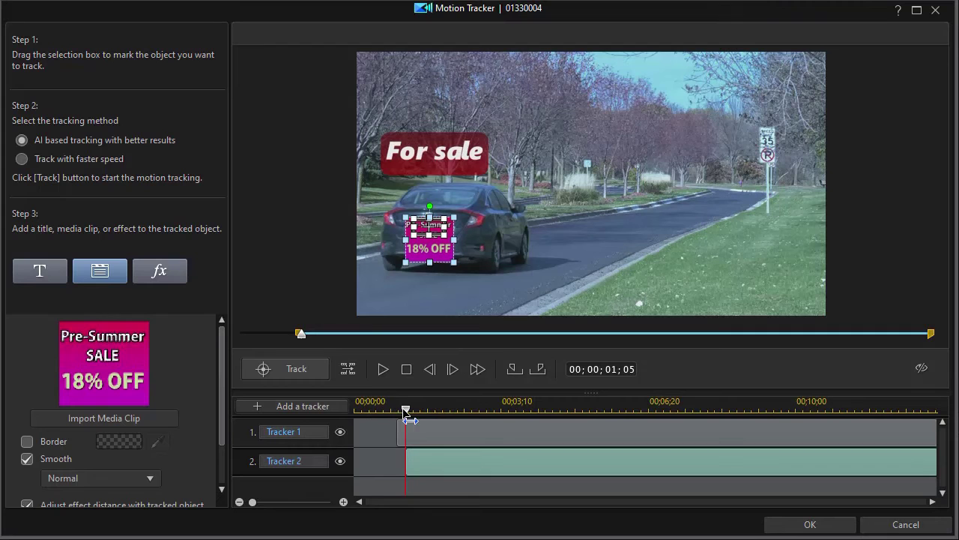
pyautogui.click(384, 366)
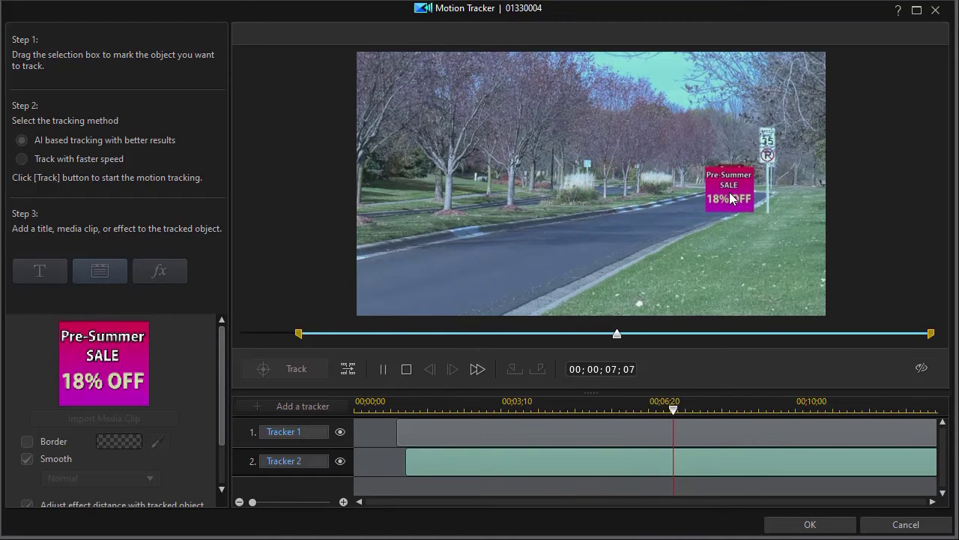
pyautogui.click(383, 369)
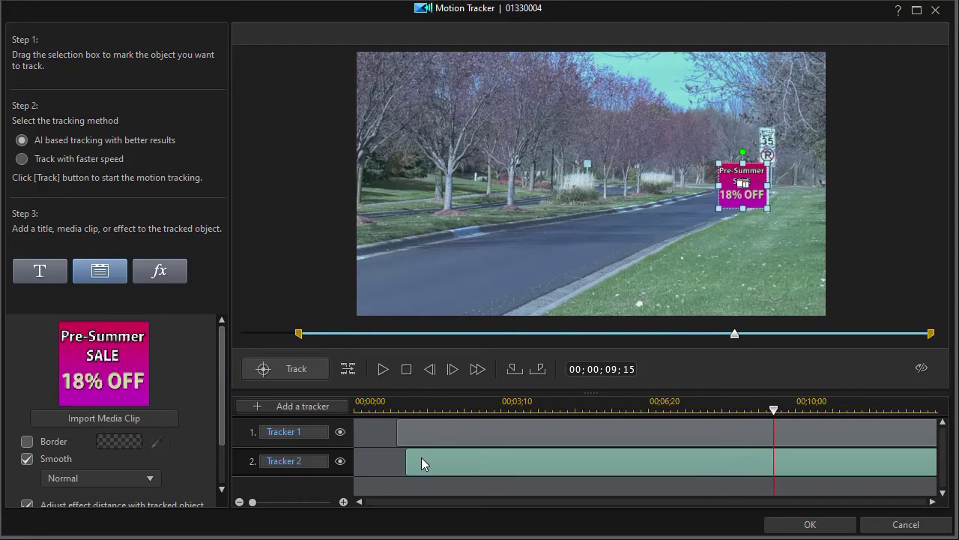
# Replay the tracked clip from 01;14 to check the sale graphic follows the car
pyautogui.click(418, 408)
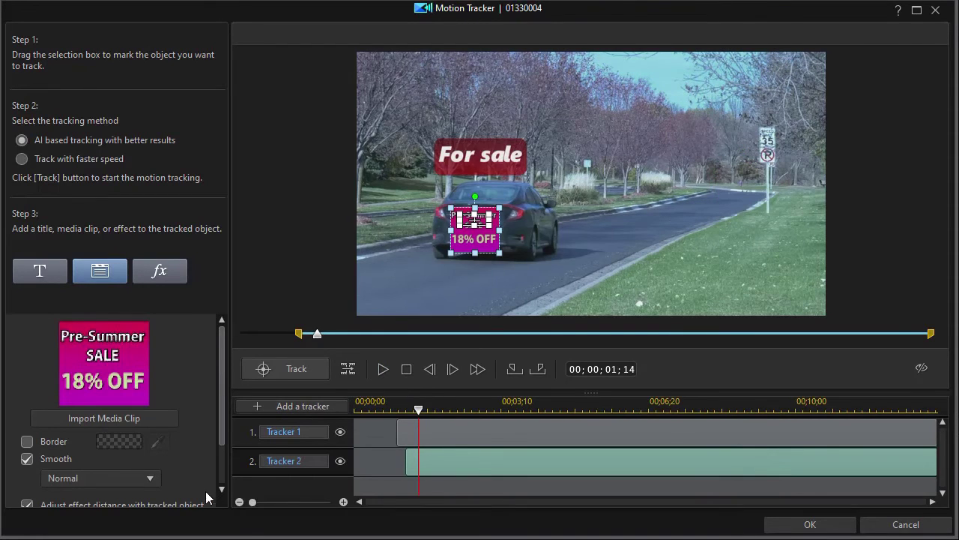
pyautogui.moveTo(222, 420); pyautogui.dragTo(223, 481)
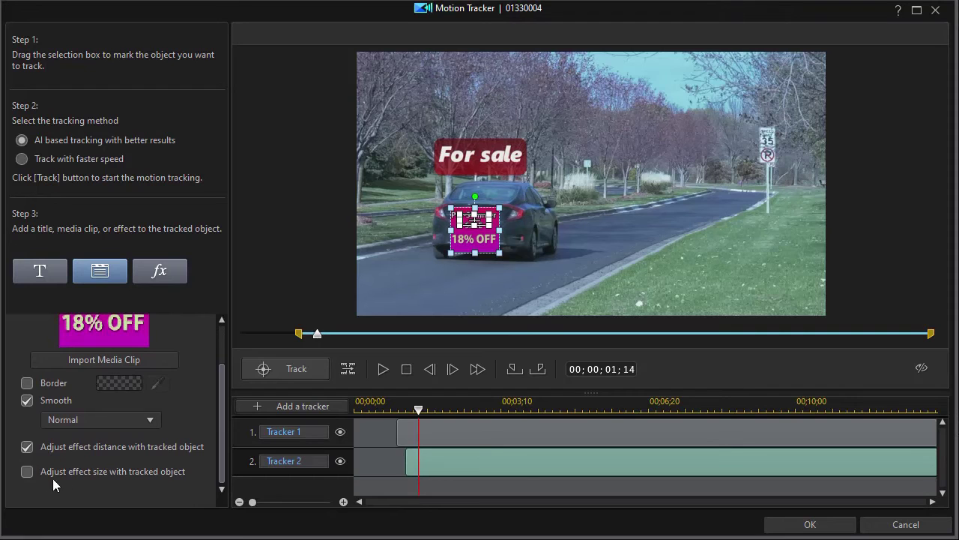
pyautogui.click(383, 368)
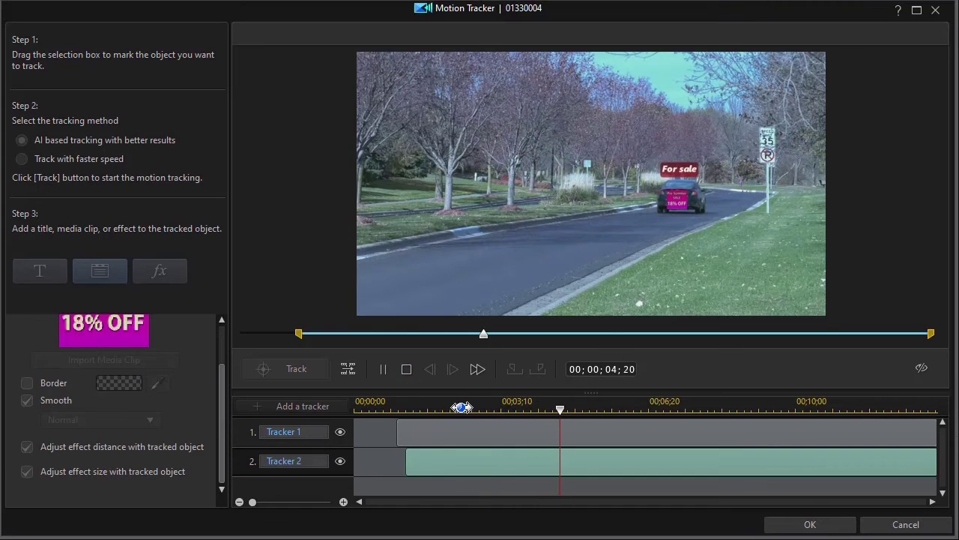
pyautogui.click(382, 371)
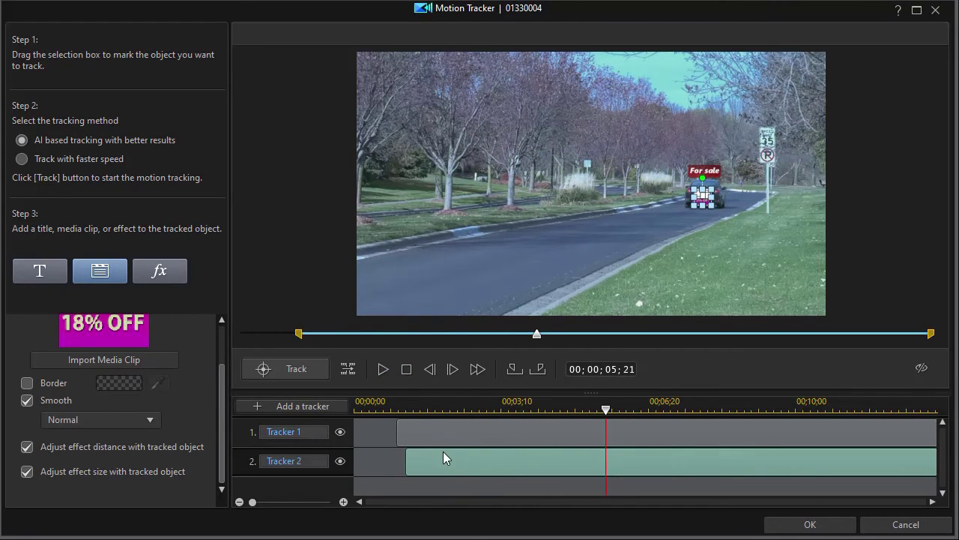
# Return to frame 01;11 and list Tracker 2's media-clip import sources
pyautogui.click(415, 401)
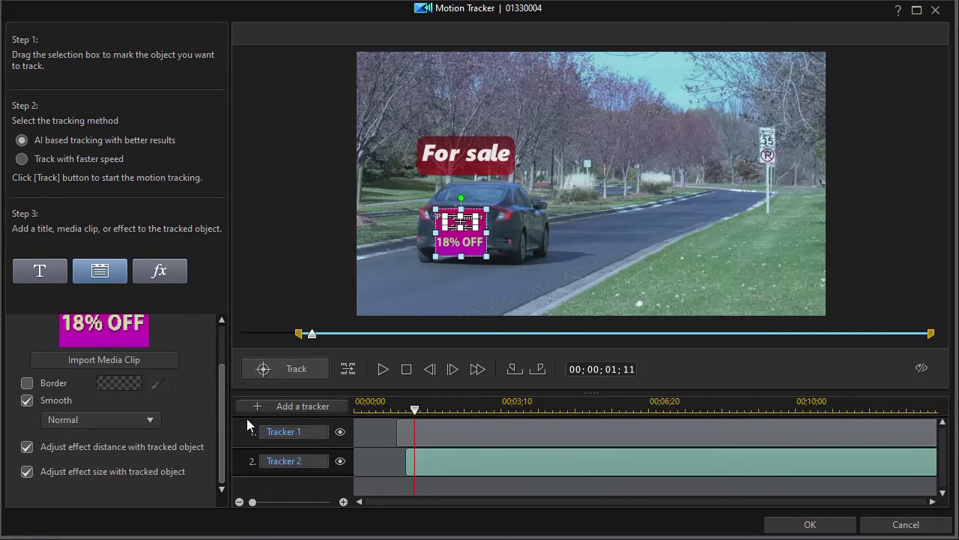
pyautogui.moveTo(217, 369); pyautogui.dragTo(219, 332)
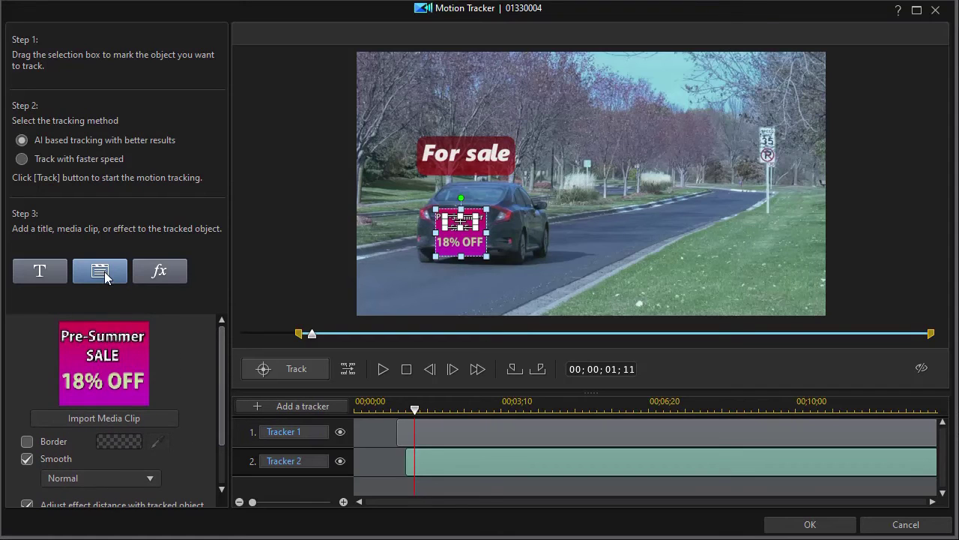
pyautogui.click(104, 417)
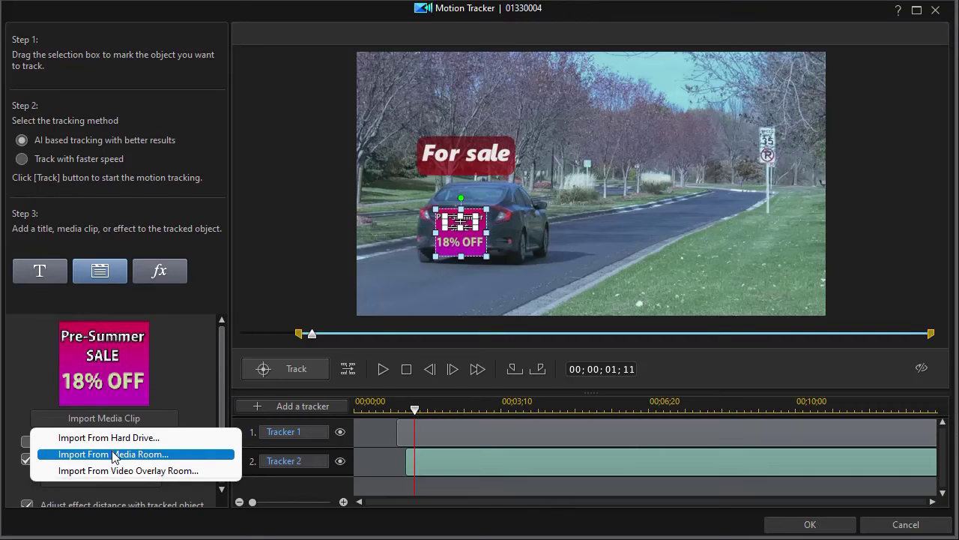
# Replace Tracker 2's media with the cycling race clip from the Media Room
pyautogui.click(113, 455)
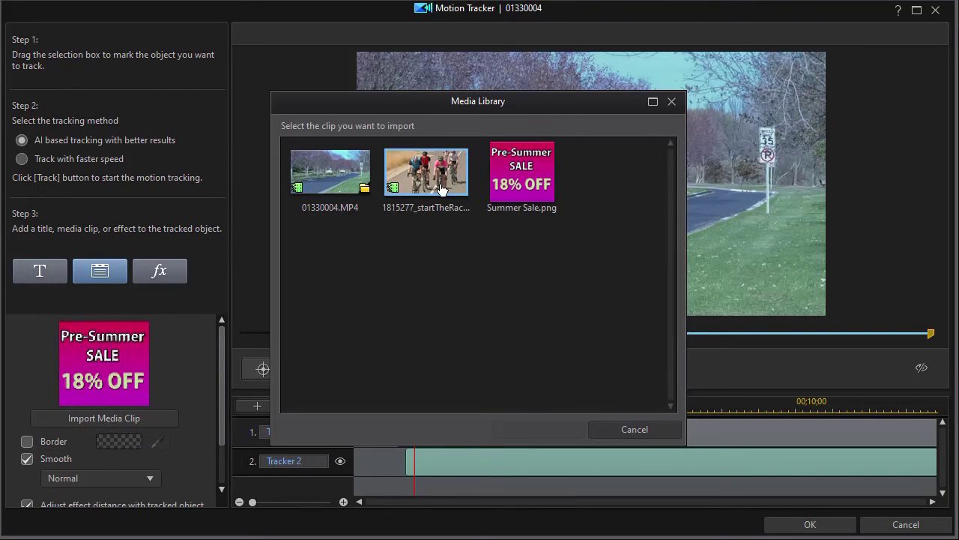
pyautogui.click(440, 191)
pyautogui.click(545, 428)
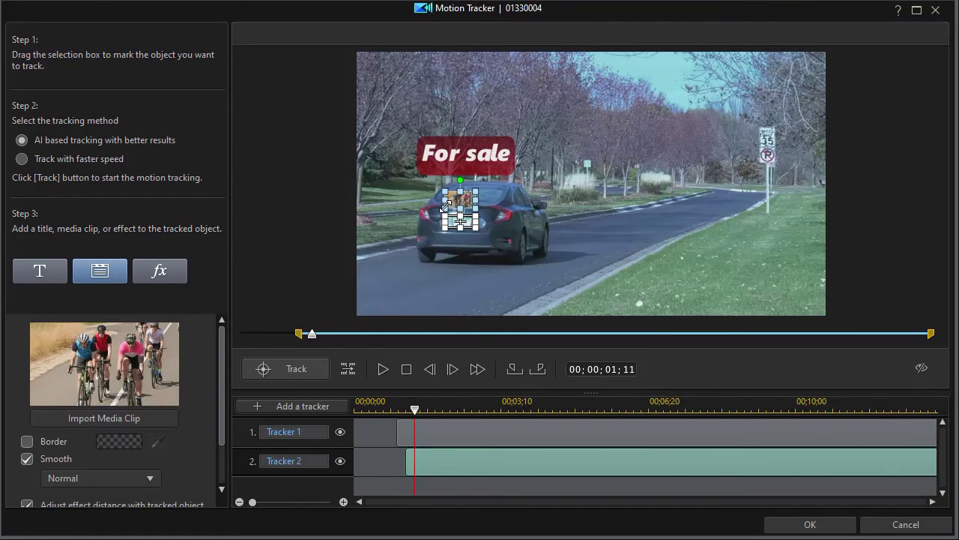
# Enlarge the cycling clip's box over the plate and preview it following the car
pyautogui.moveTo(446, 207); pyautogui.dragTo(458, 224)
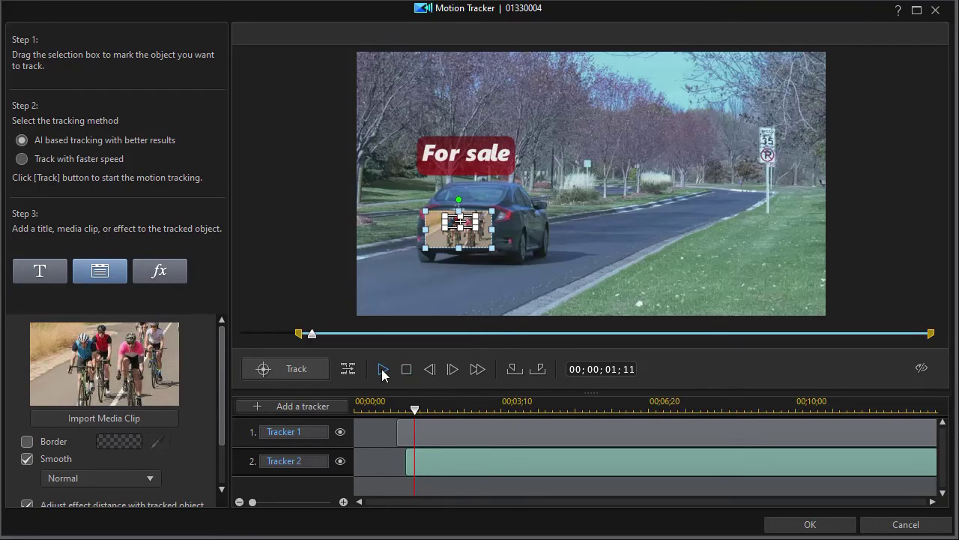
pyautogui.click(383, 368)
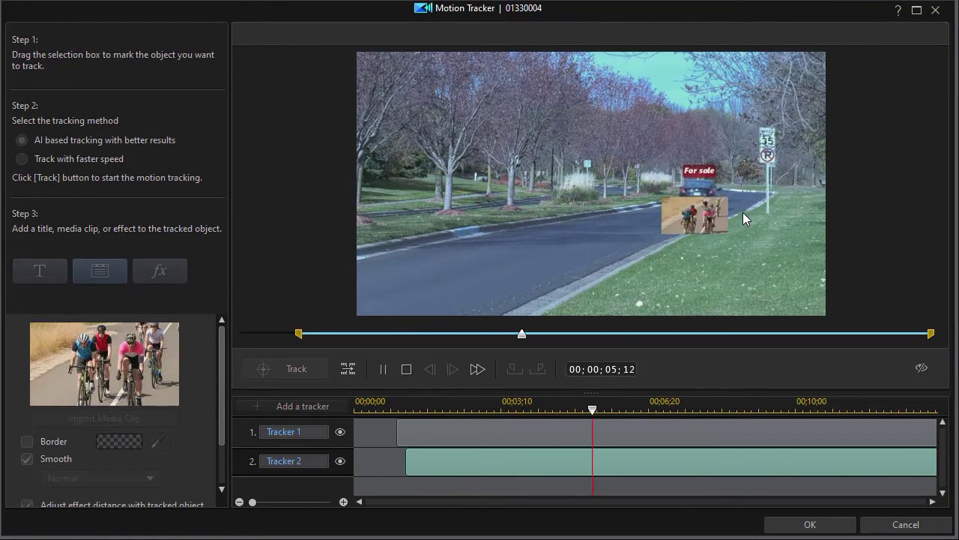
pyautogui.click(382, 374)
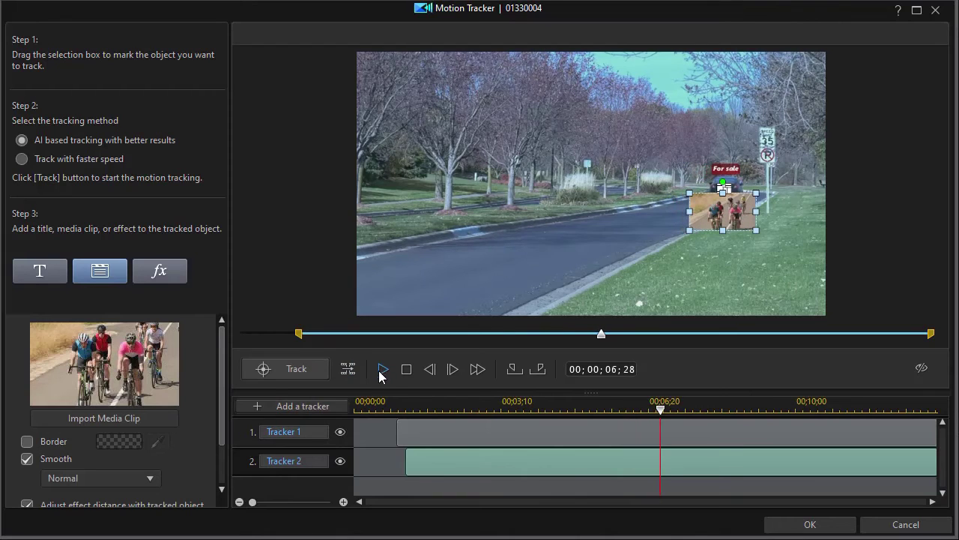
# Enable Adjust effect size with tracked object and preview the clip from the start
pyautogui.moveTo(222, 364); pyautogui.dragTo(217, 405)
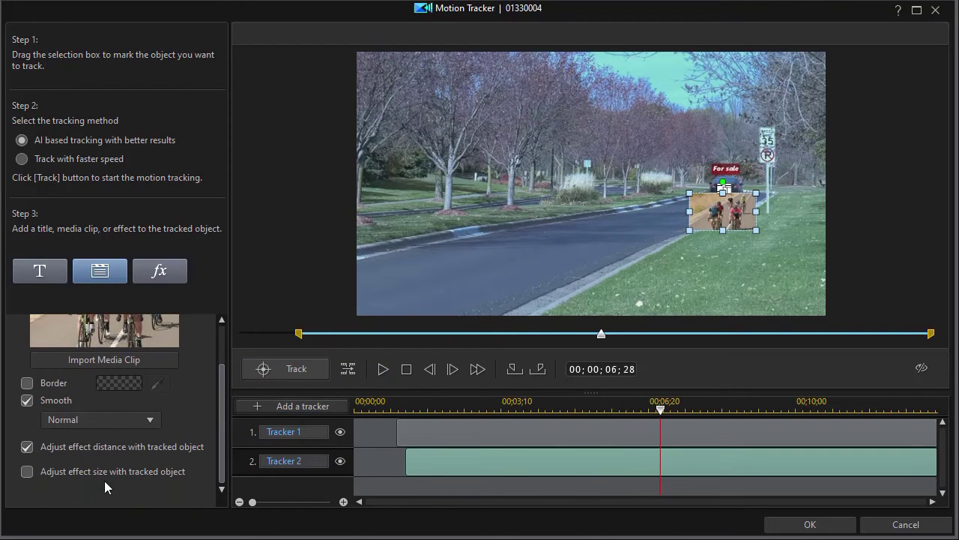
pyautogui.click(28, 473)
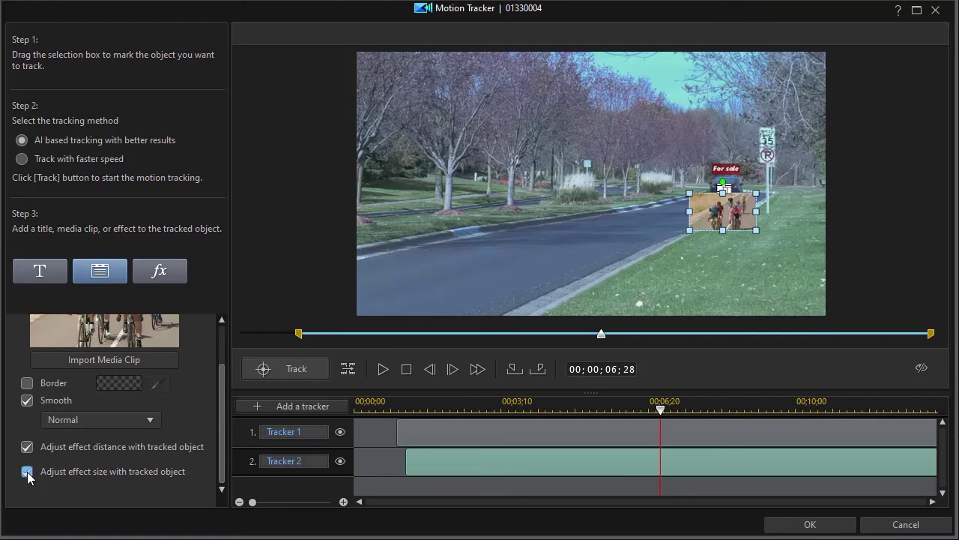
pyautogui.click(377, 401)
pyautogui.click(383, 369)
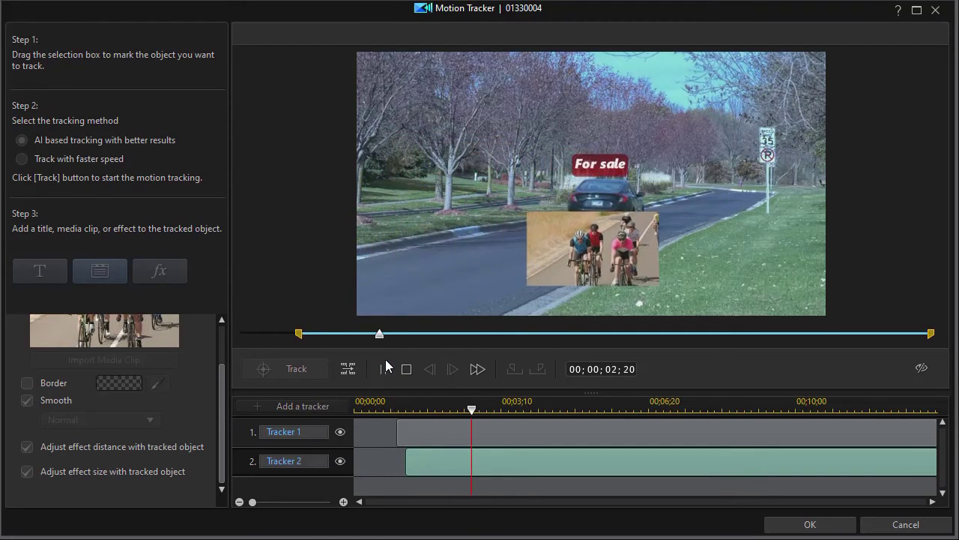
pyautogui.moveTo(409, 393); pyautogui.dragTo(410, 396)
pyautogui.click(410, 405)
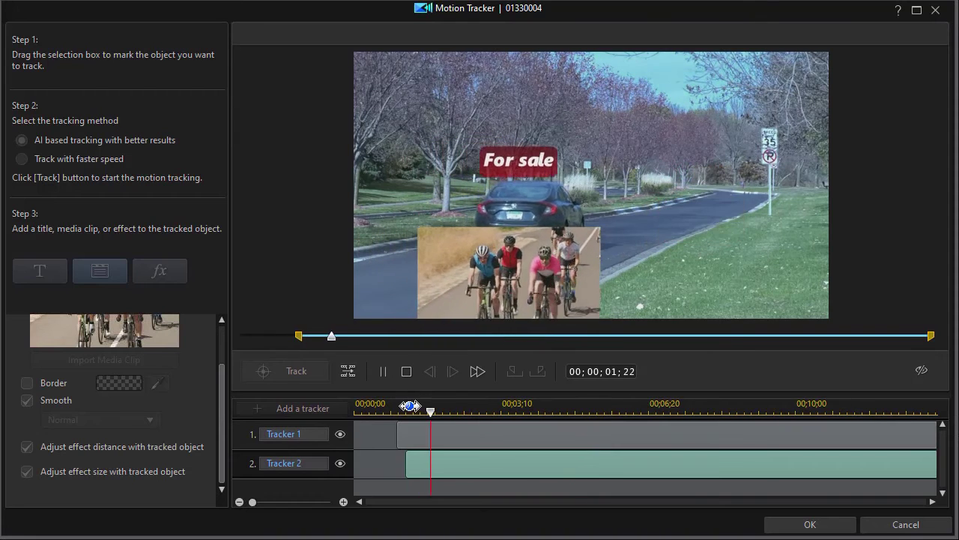
pyautogui.click(382, 371)
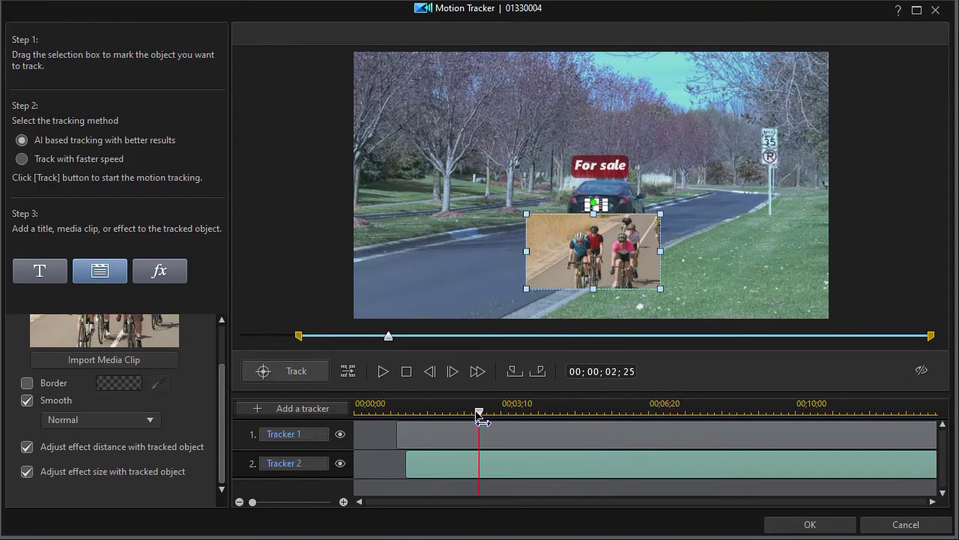
# At frame 01;09, shrink the cycling clip to fit the licence plate and replay it
pyautogui.moveTo(480, 420); pyautogui.dragTo(411, 438)
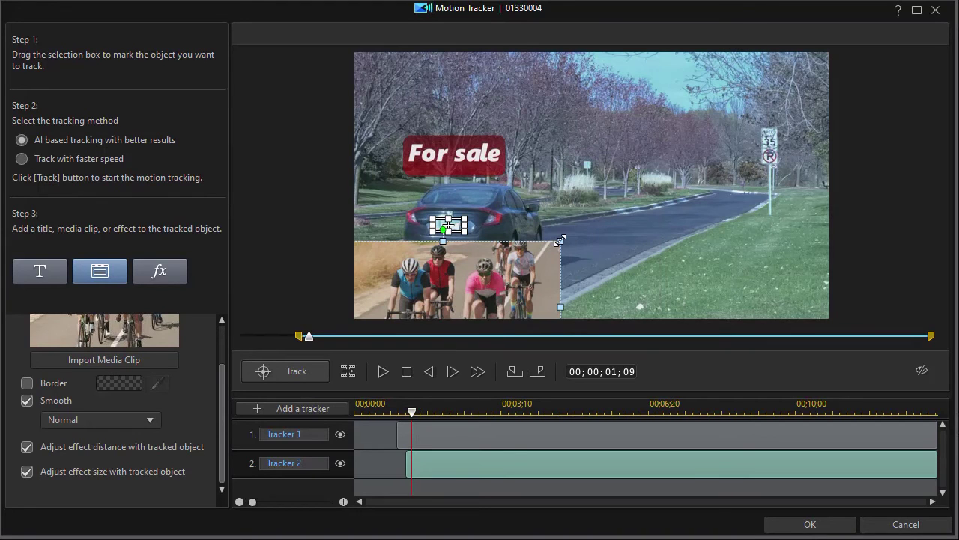
pyautogui.moveTo(561, 240); pyautogui.dragTo(499, 265)
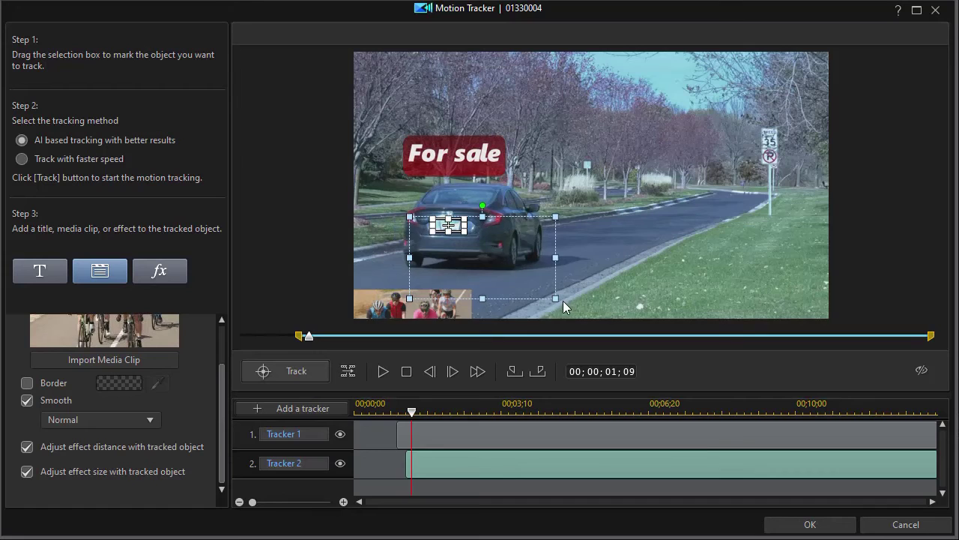
pyautogui.moveTo(561, 300); pyautogui.dragTo(482, 226)
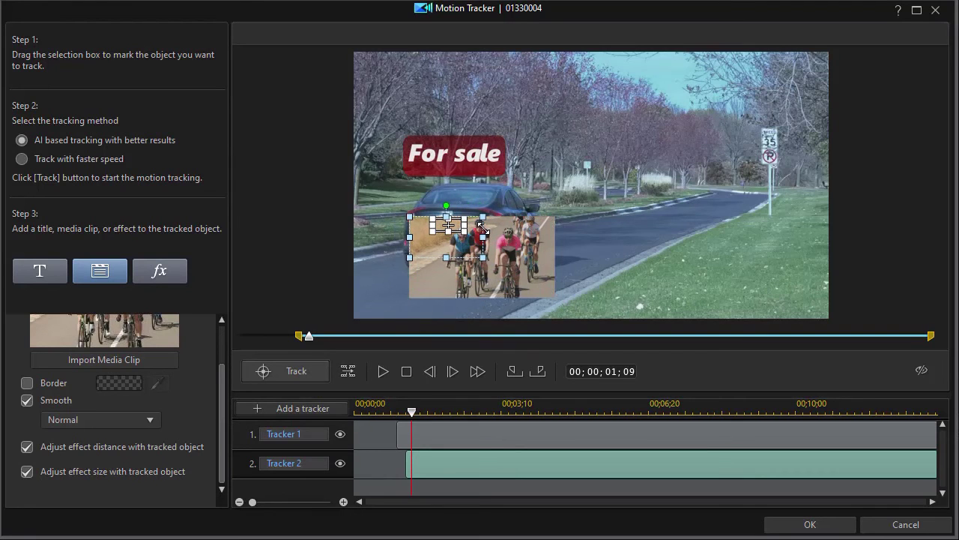
pyautogui.click(383, 372)
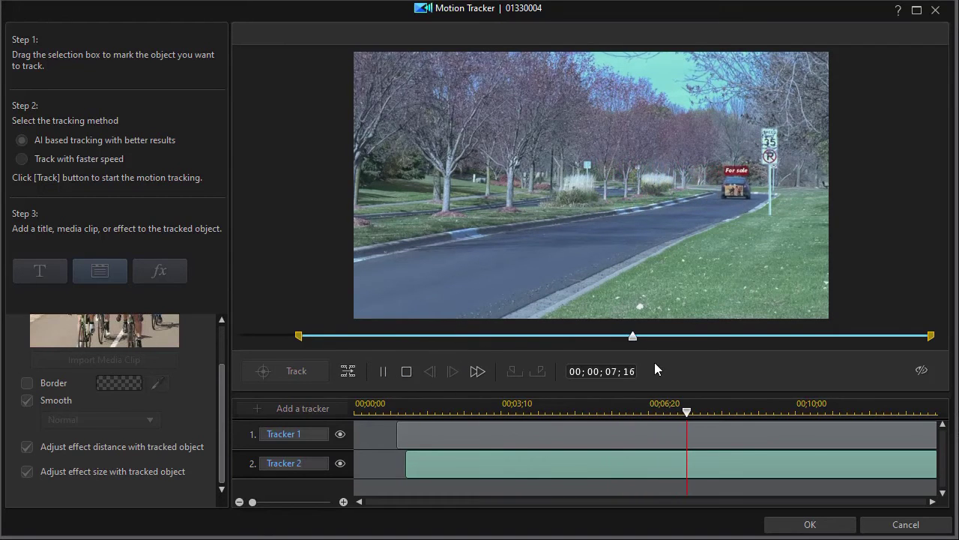
# Apply the motion tracking, enlarge the timeline to show track 3, and open the For sale title
pyautogui.click(383, 371)
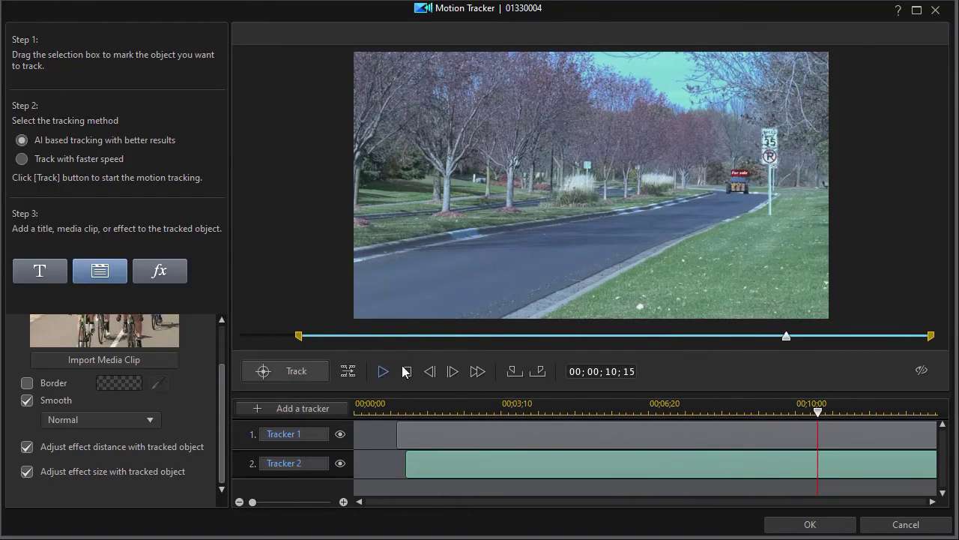
pyautogui.click(813, 526)
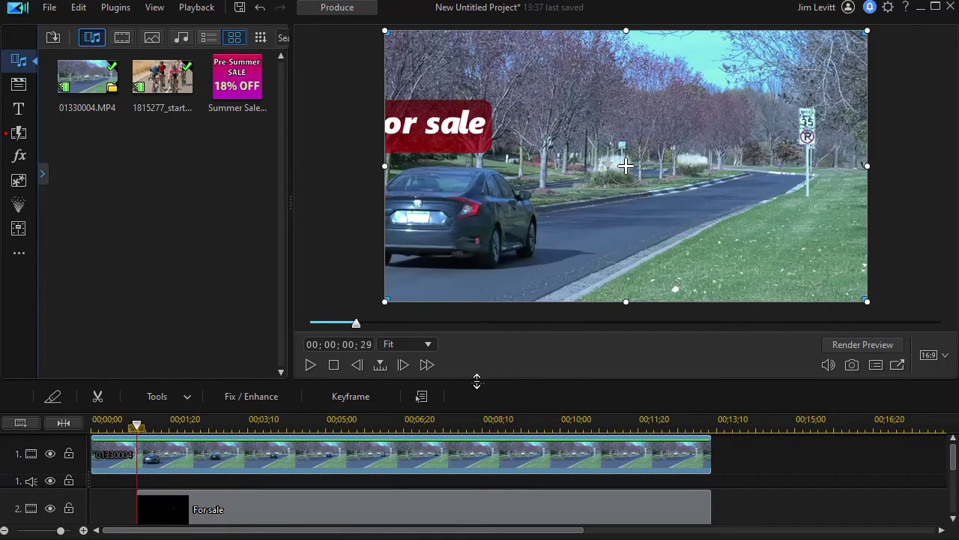
pyautogui.moveTo(474, 381); pyautogui.dragTo(451, 364)
pyautogui.moveTo(217, 509); pyautogui.dragTo(276, 517)
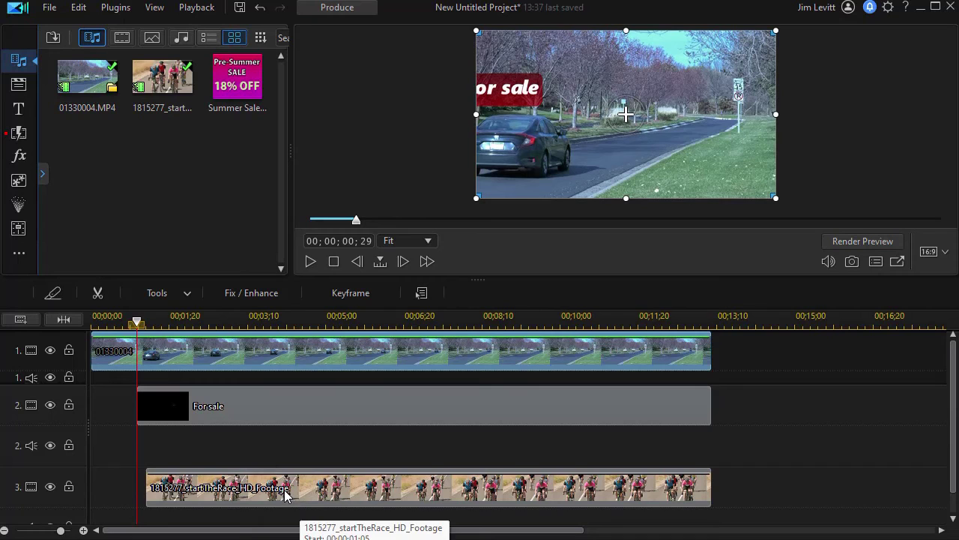
pyautogui.click(428, 413)
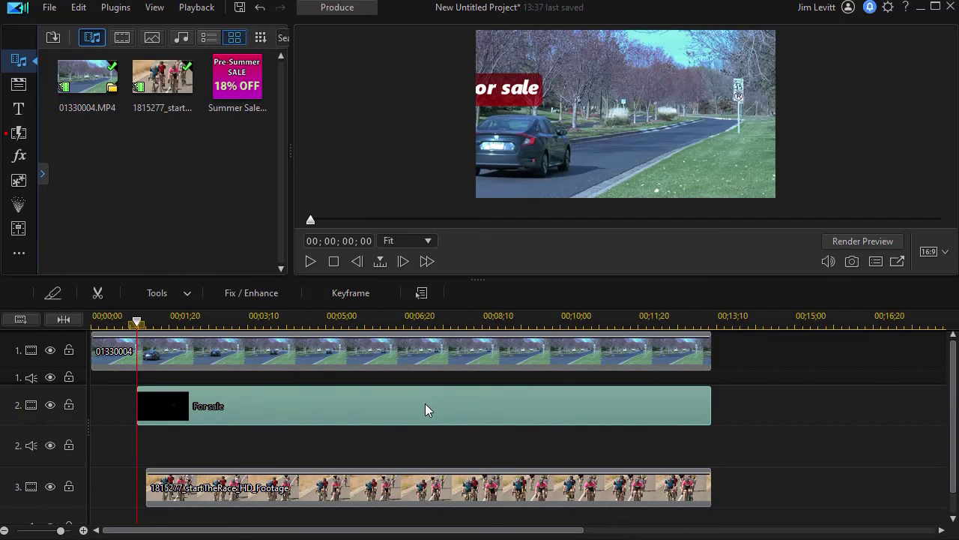
pyautogui.doubleClick(424, 413)
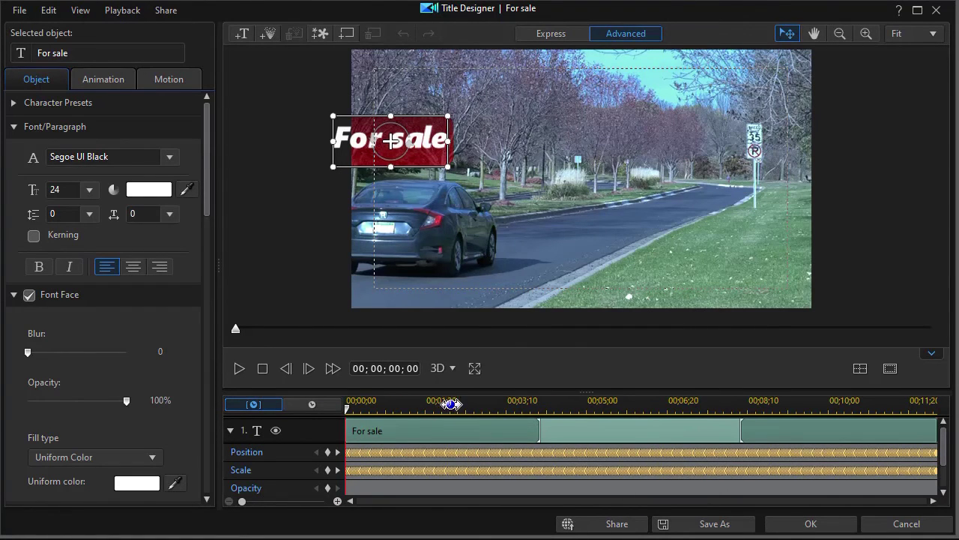
# Zoom the Title Designer keyframe timeline and step through the For sale title's Position keyframes
pyautogui.moveTo(451, 404); pyautogui.dragTo(626, 401)
pyautogui.moveTo(520, 404); pyautogui.dragTo(555, 394)
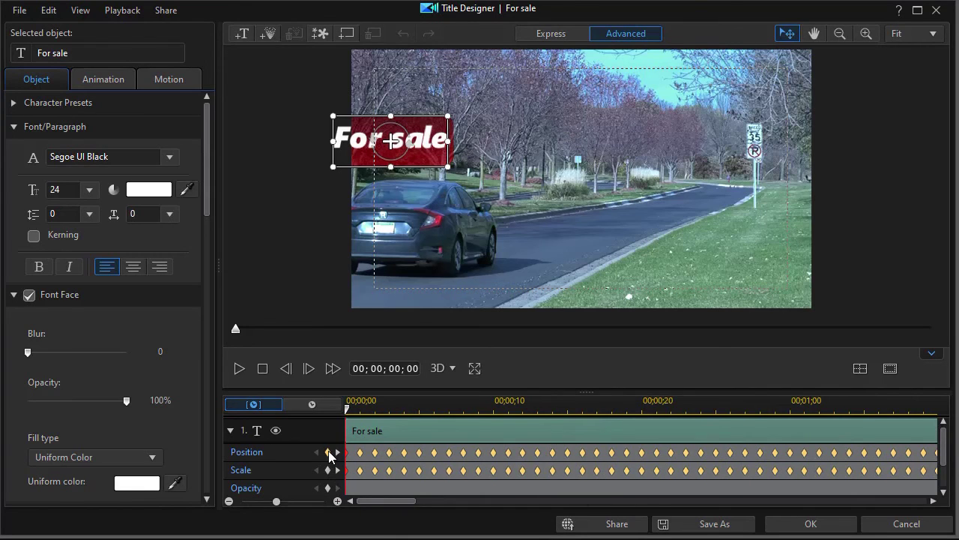
pyautogui.click(328, 453)
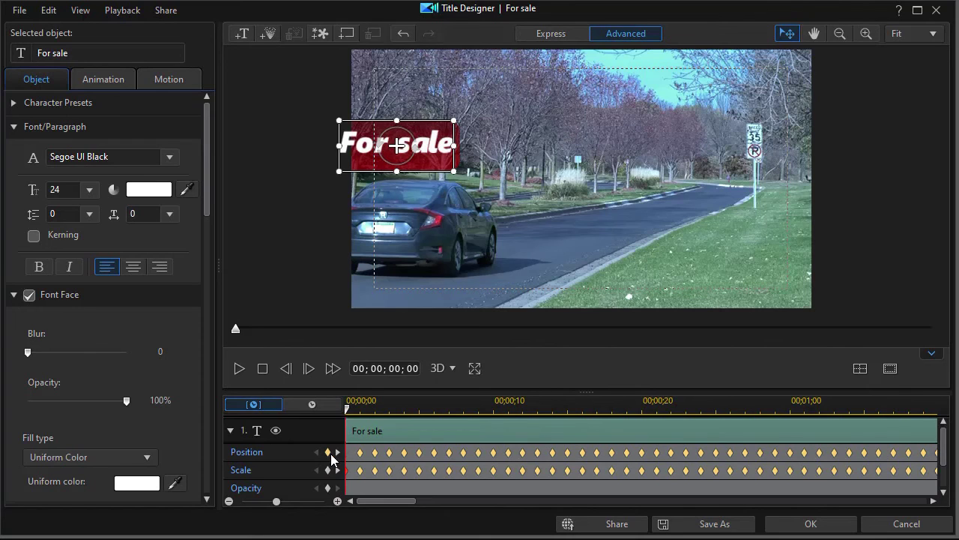
pyautogui.click(338, 452)
pyautogui.click(338, 452)
pyautogui.click(338, 451)
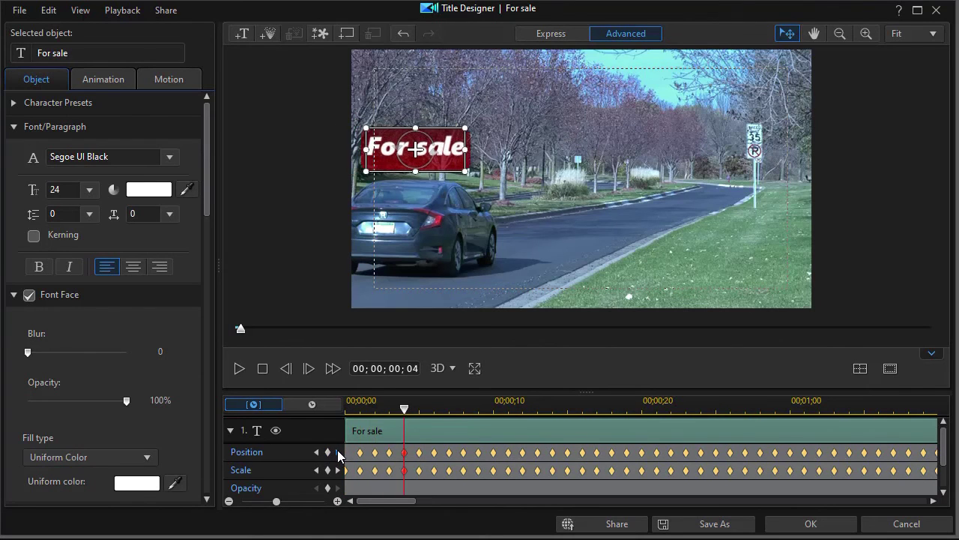
pyautogui.click(338, 451)
pyautogui.click(338, 451)
pyautogui.click(338, 451)
pyautogui.click(339, 451)
pyautogui.click(338, 451)
pyautogui.click(338, 451)
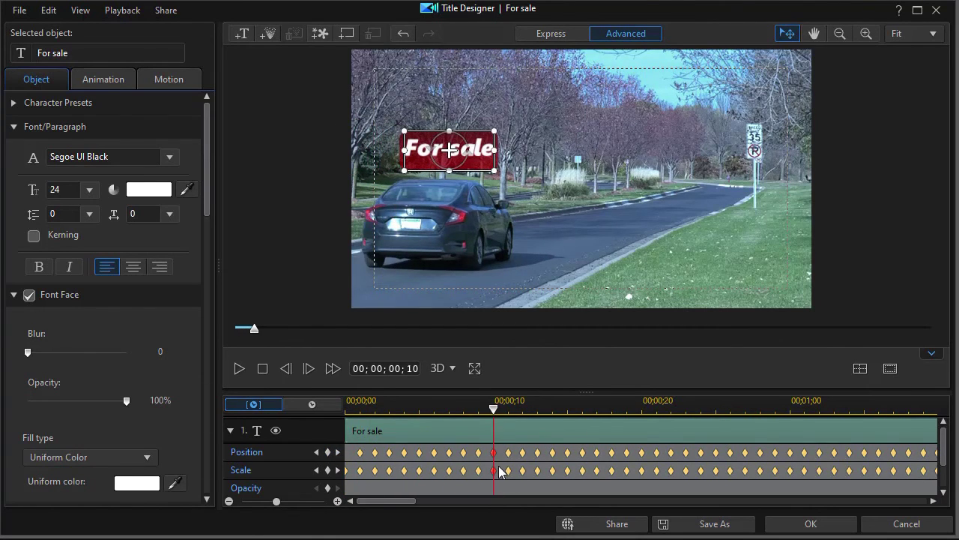